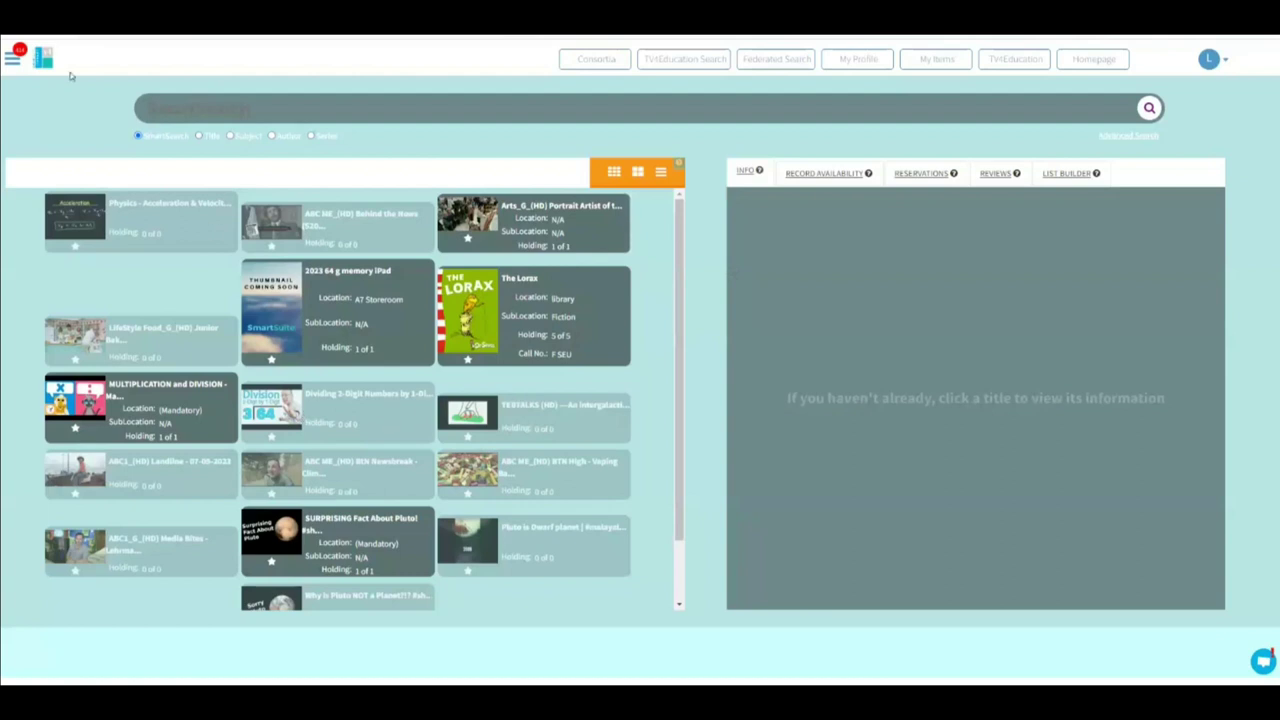
Step: Open the Authority Editor and list the video default security entries
{"action": "left_click", "coordinate": [12, 60]}
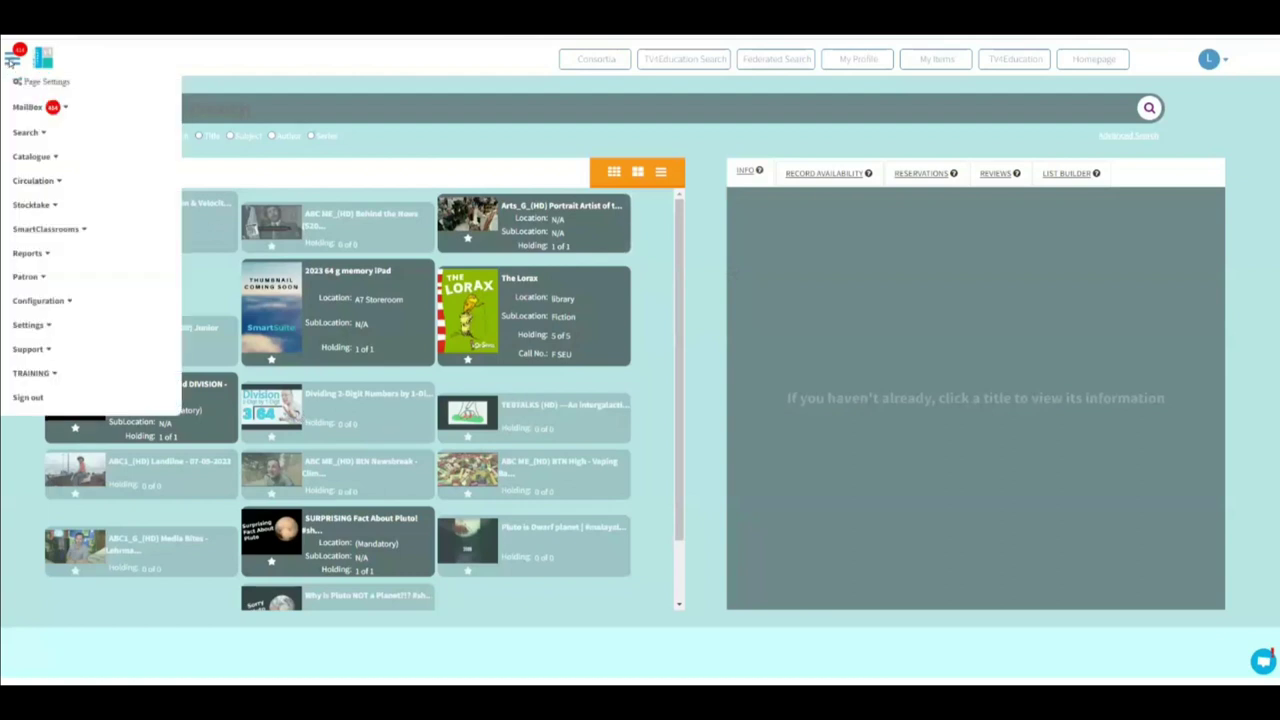
{"action": "left_click", "coordinate": [47, 302]}
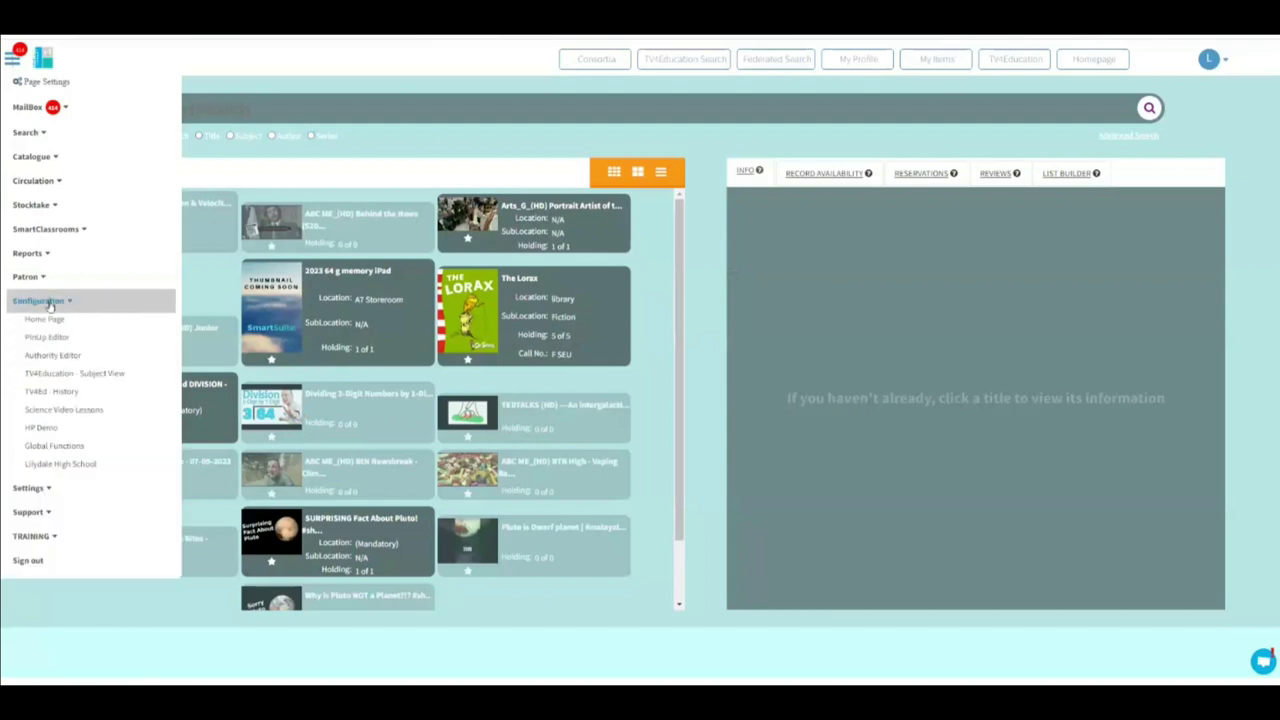
{"action": "left_click", "coordinate": [47, 358]}
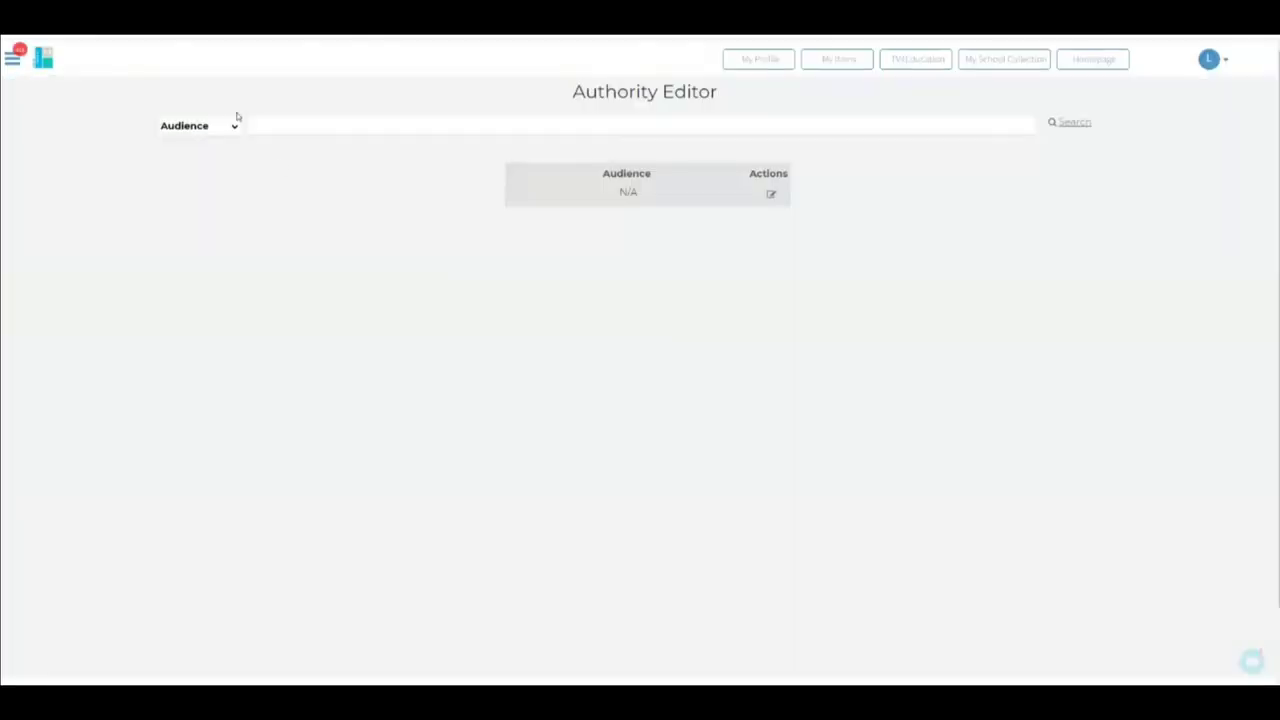
{"action": "left_click", "coordinate": [233, 127]}
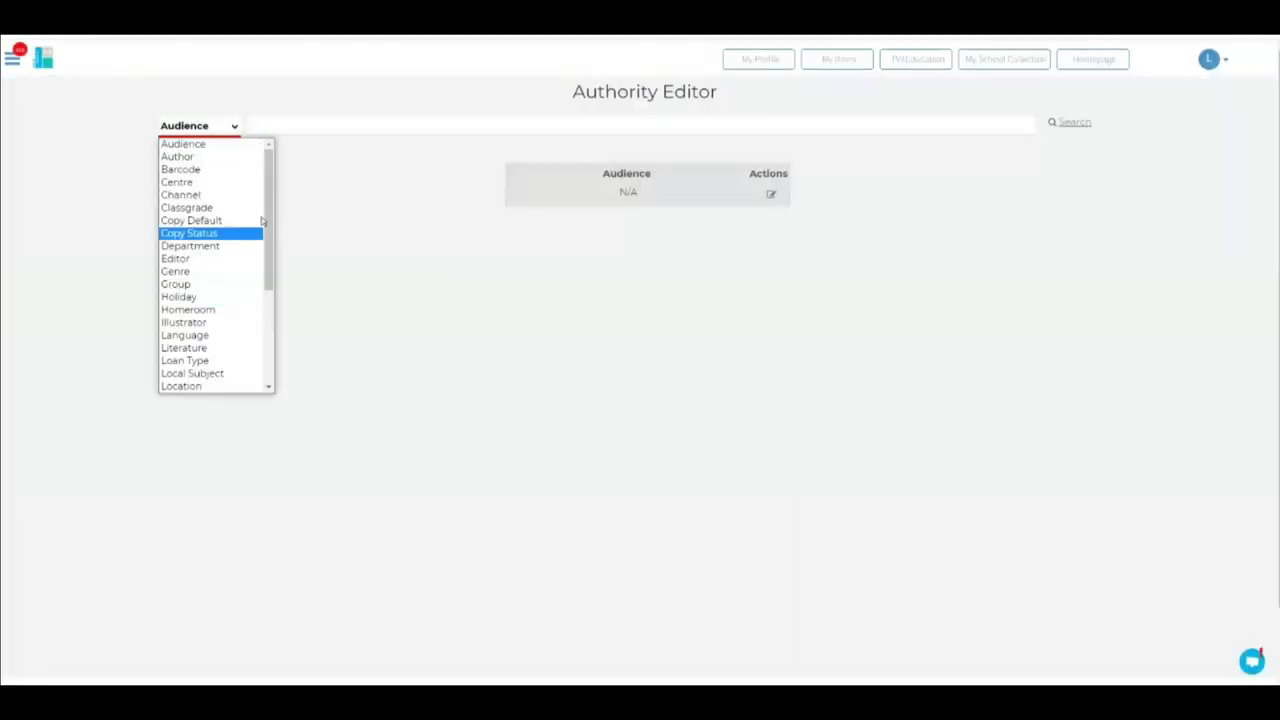
{"action": "left_click_drag", "start_coordinate": [272, 191], "coordinate": [269, 377]}
{"action": "scroll", "coordinate": [229, 377], "scroll_direction": "up", "scroll_amount": 3}
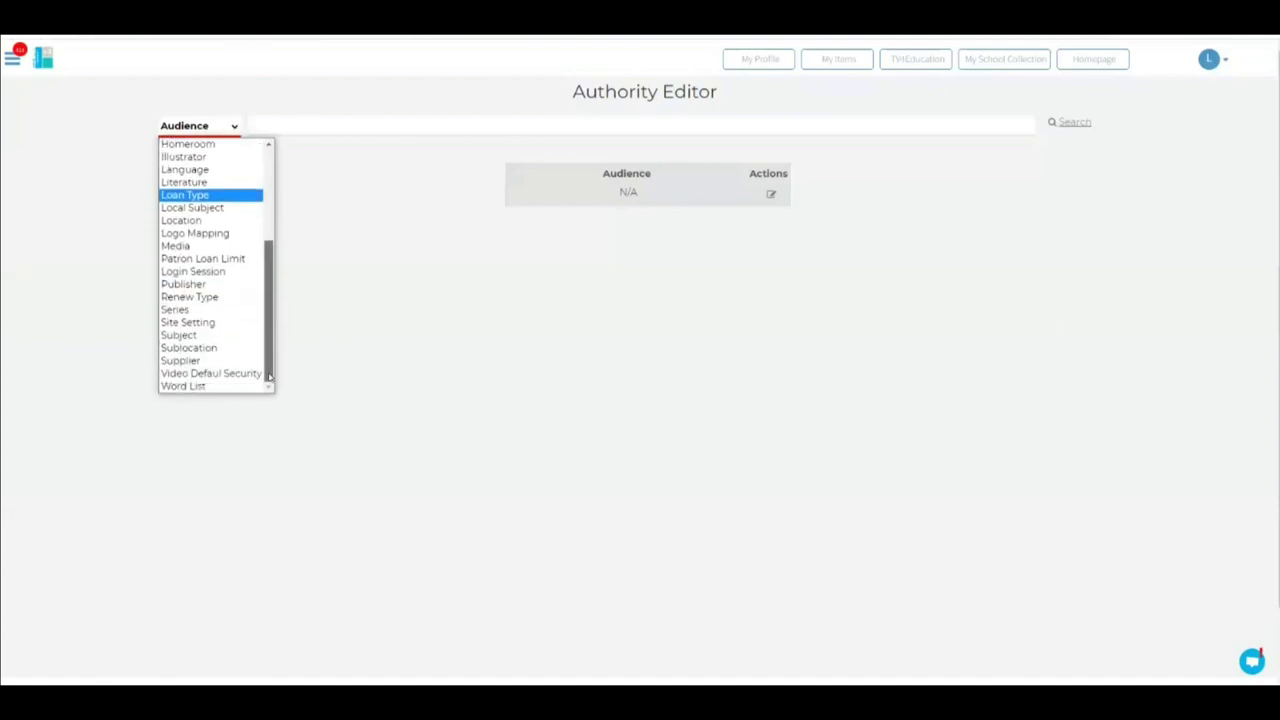
{"action": "left_click", "coordinate": [211, 377]}
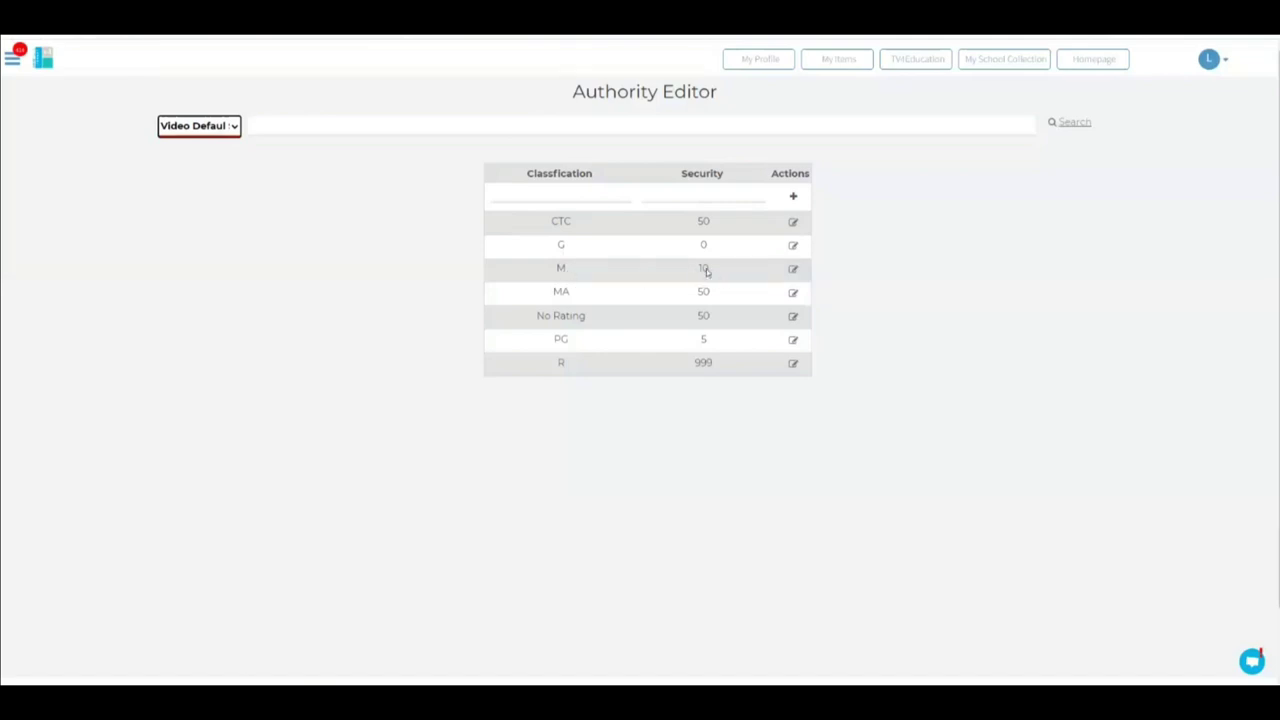
Step: Set the security of the M classification to 12, save it and close the entry
{"action": "left_click", "coordinate": [793, 270]}
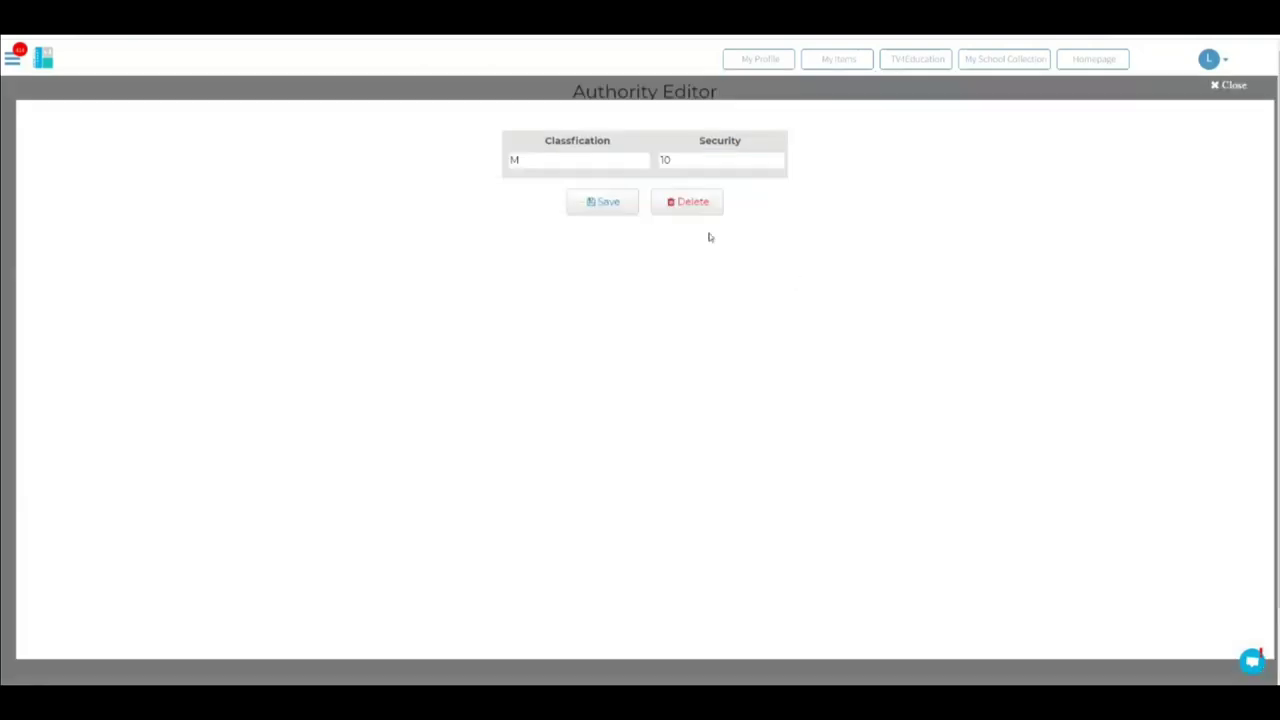
{"action": "left_click", "coordinate": [712, 163]}
{"action": "key", "text": "ctrl+a"}
{"action": "key", "text": "BackSpace"}
{"action": "type", "text": "12"}
{"action": "left_click", "coordinate": [606, 203]}
{"action": "left_click", "coordinate": [1217, 86]}
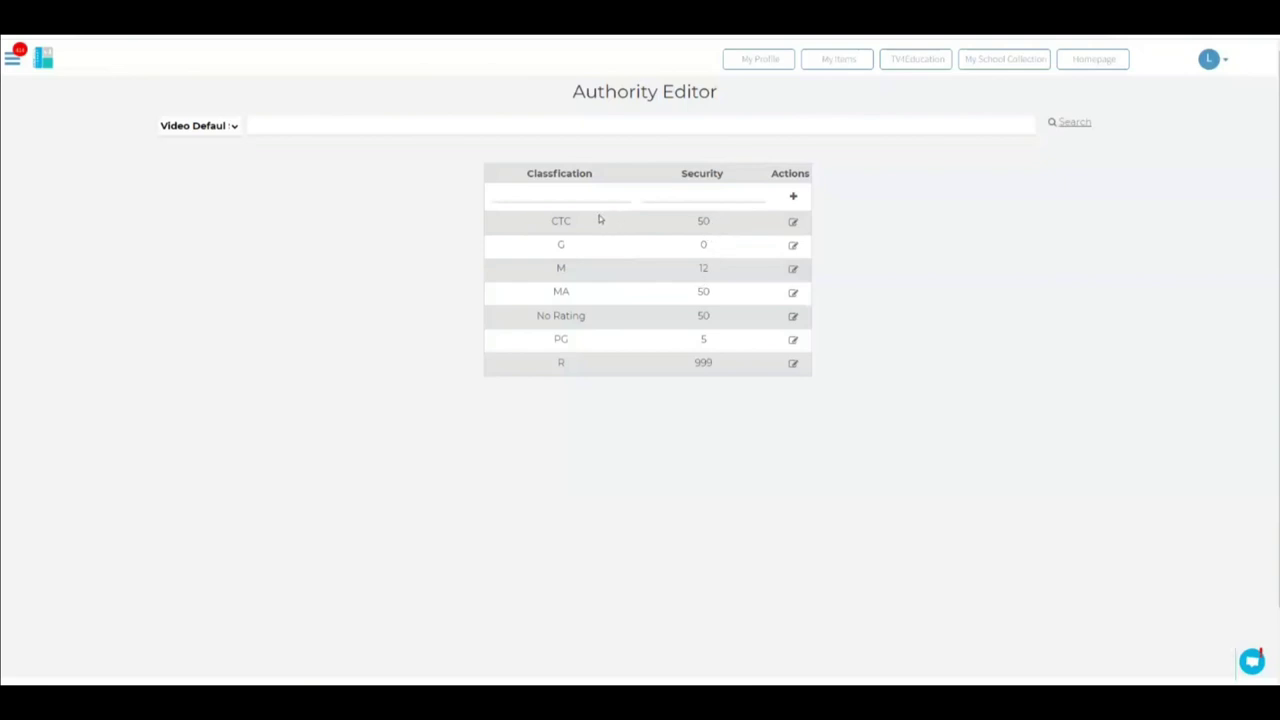
{"action": "left_click_drag", "start_coordinate": [599, 216], "coordinate": [561, 364]}
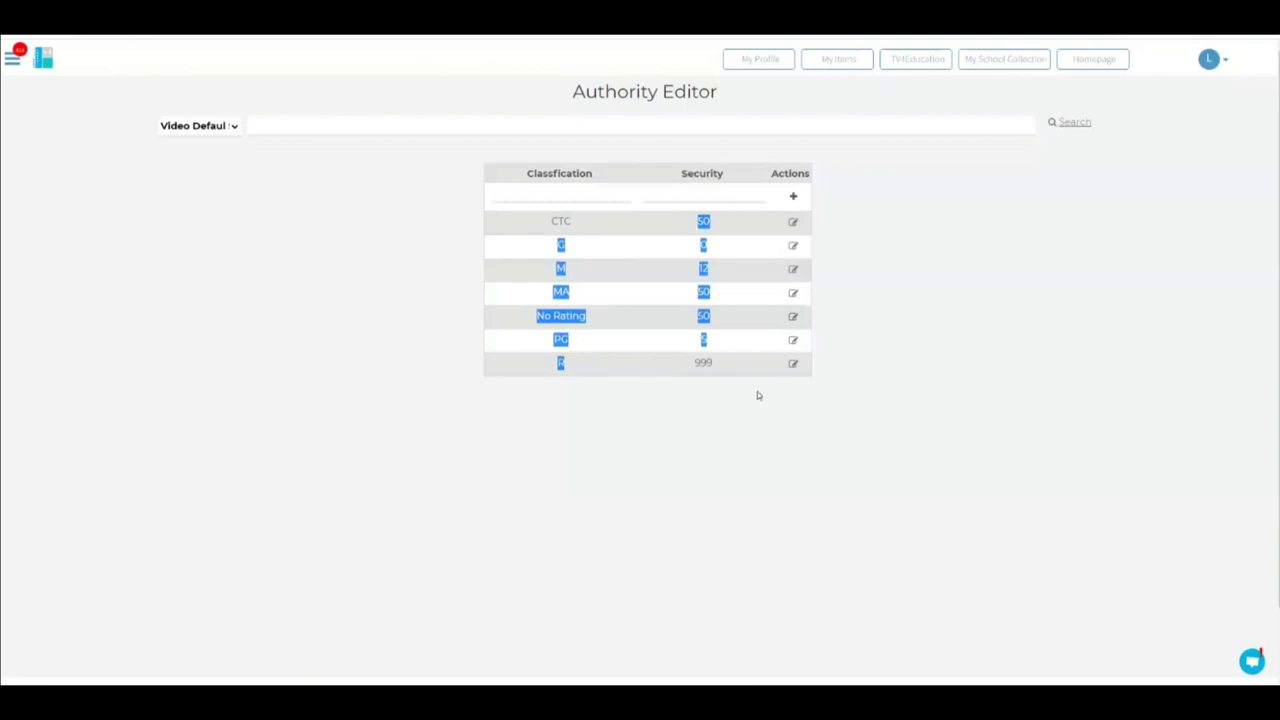
{"action": "left_click", "coordinate": [834, 428]}
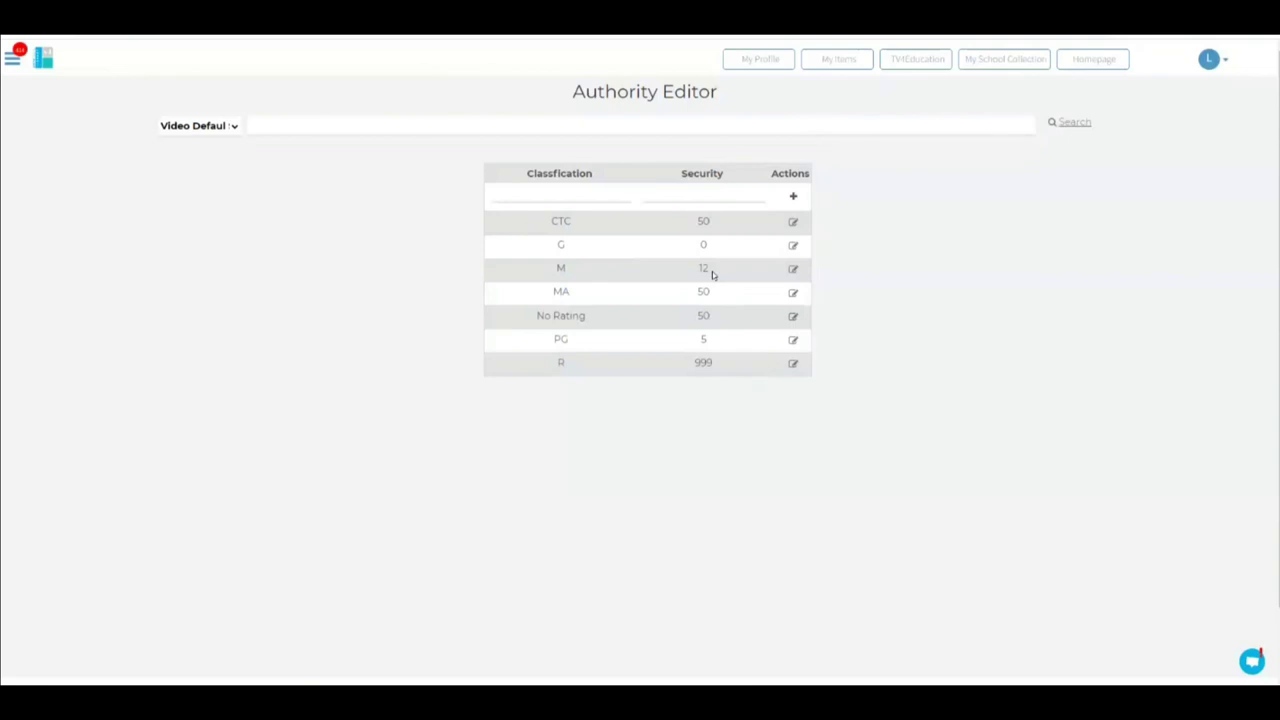
Step: Set the security of the G classification to 6 and save the entry
{"action": "left_click", "coordinate": [793, 245]}
{"action": "double_click", "coordinate": [691, 158]}
{"action": "type", "text": "6"}
{"action": "left_click", "coordinate": [595, 204]}
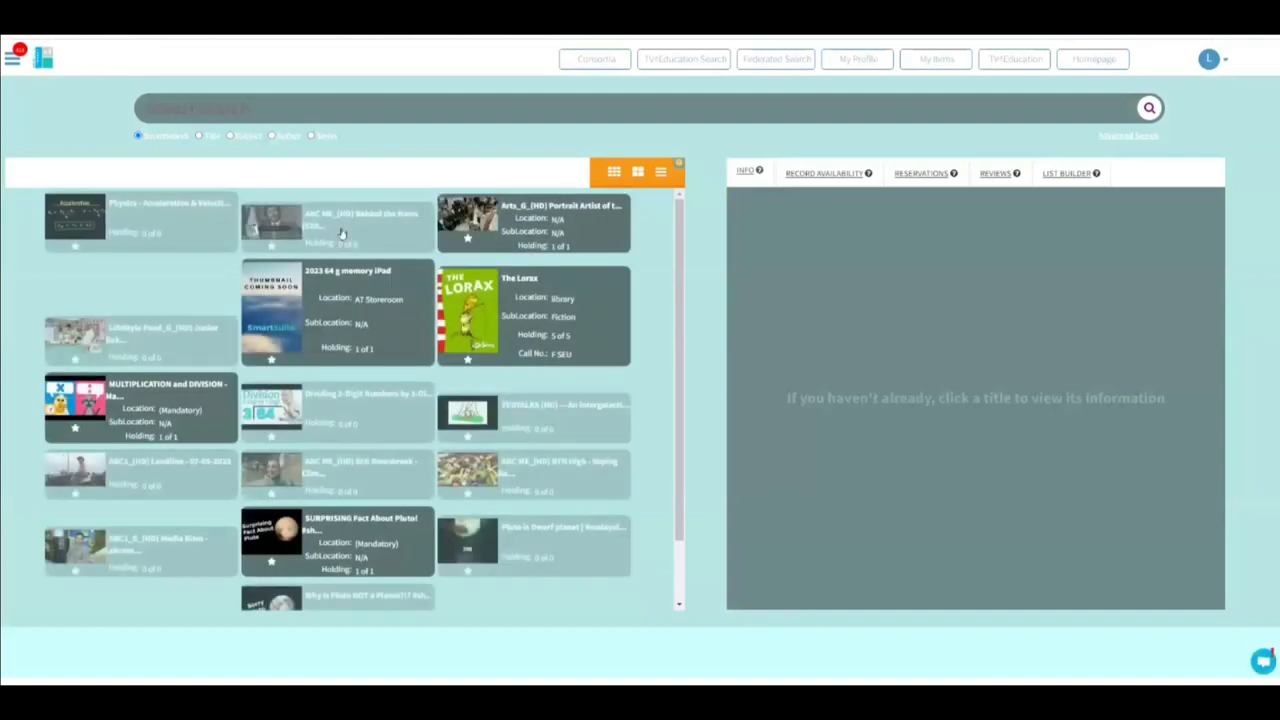
Step: Open the ABC ME Behind the News (S2021E32) video from the library homepage and pause its playback
{"action": "left_click", "coordinate": [341, 233]}
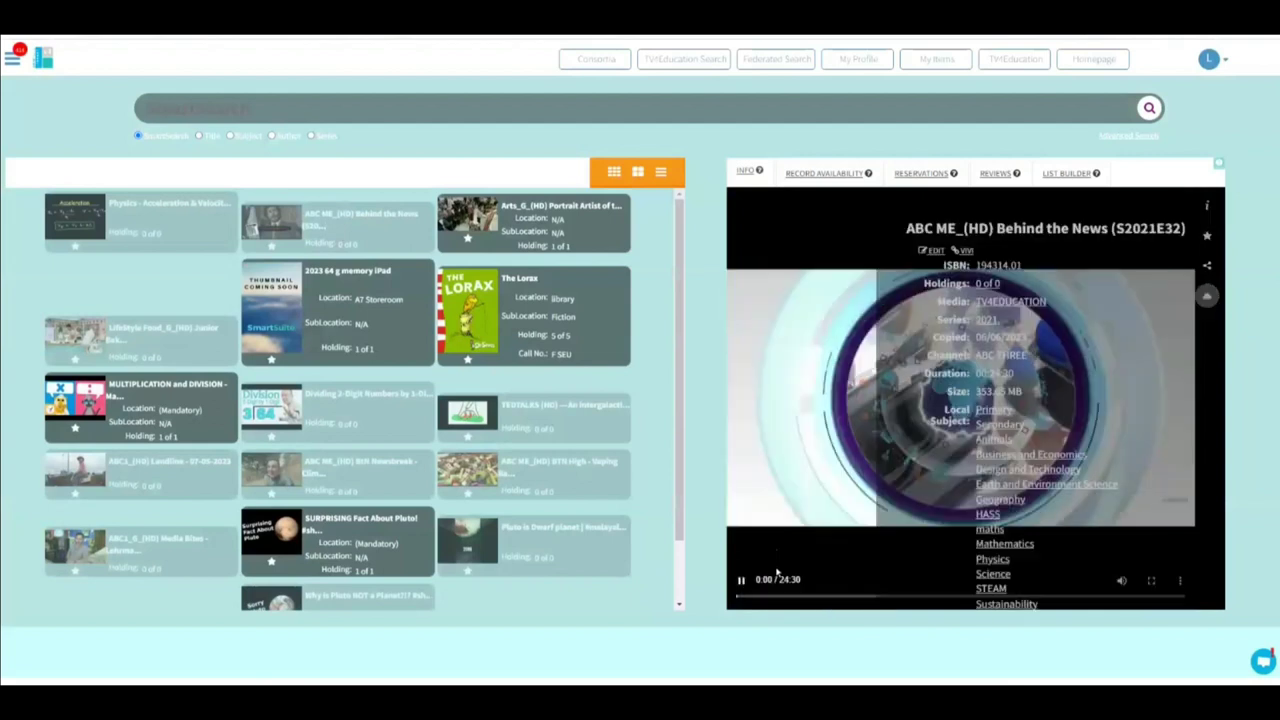
{"action": "left_click", "coordinate": [741, 582]}
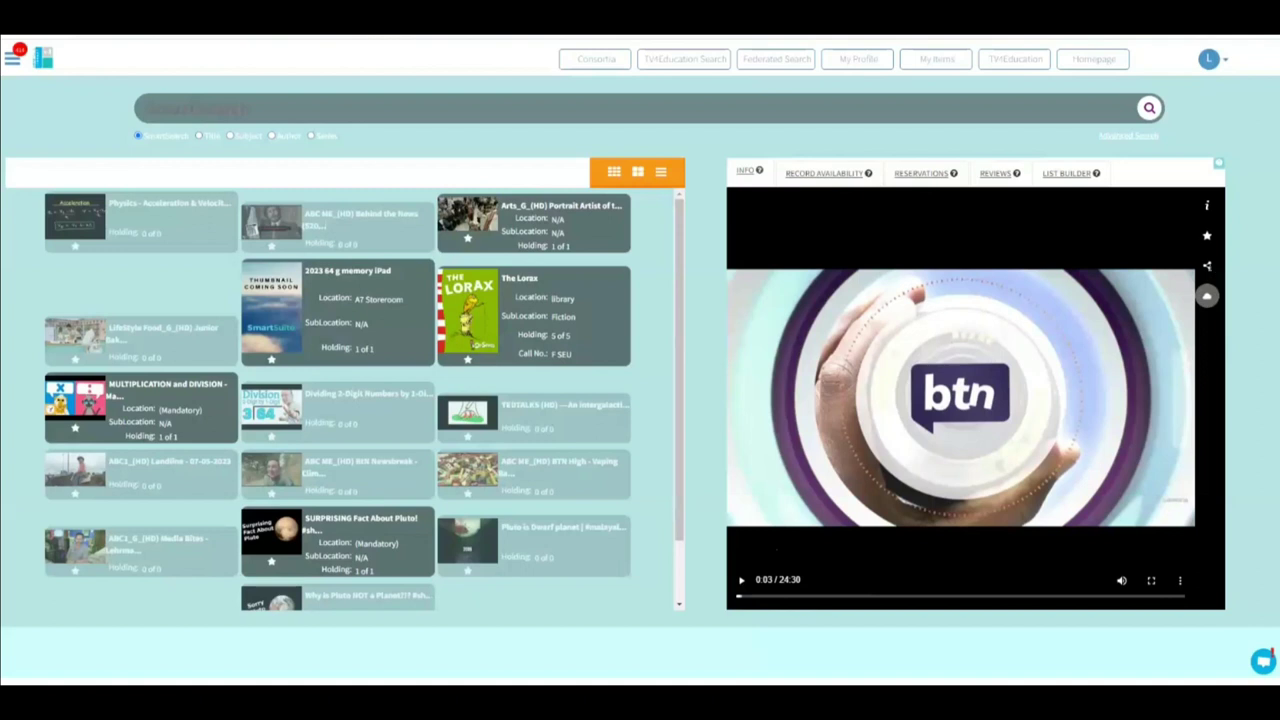
Step: Set the video's link to be shared with classgrade 6 and select the whole share link
{"action": "left_click", "coordinate": [1207, 266]}
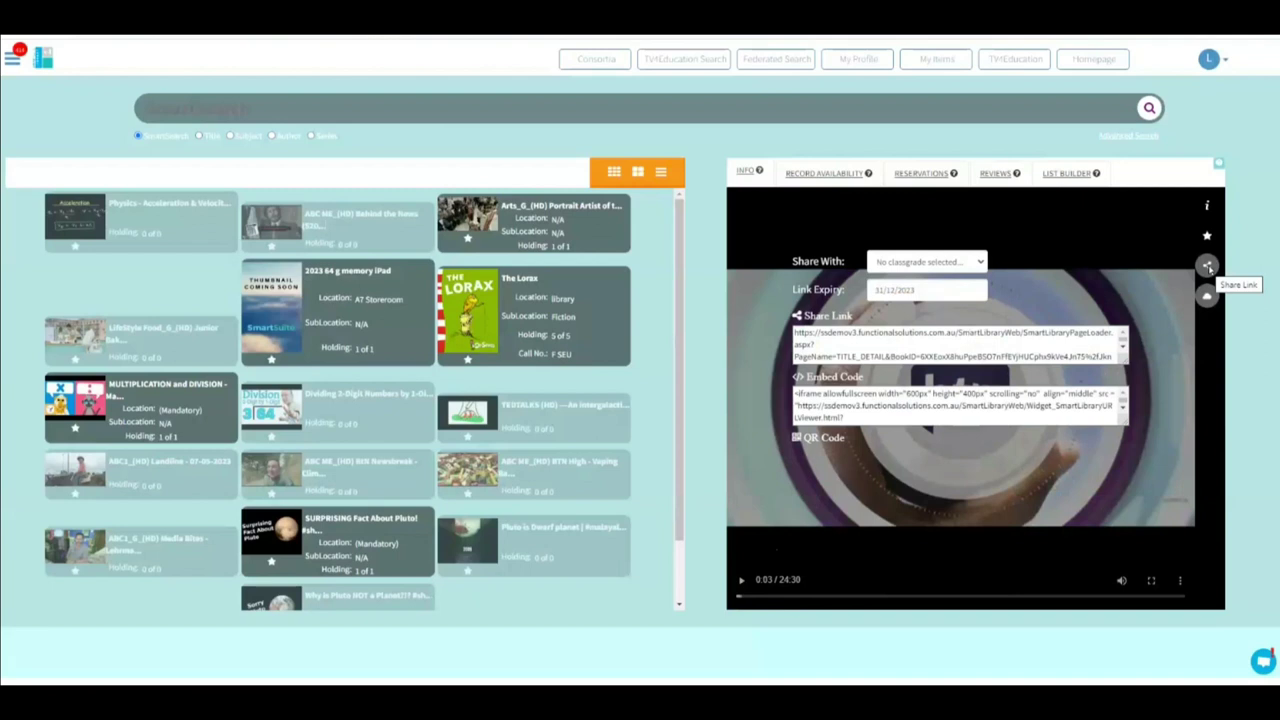
{"action": "left_click", "coordinate": [973, 263]}
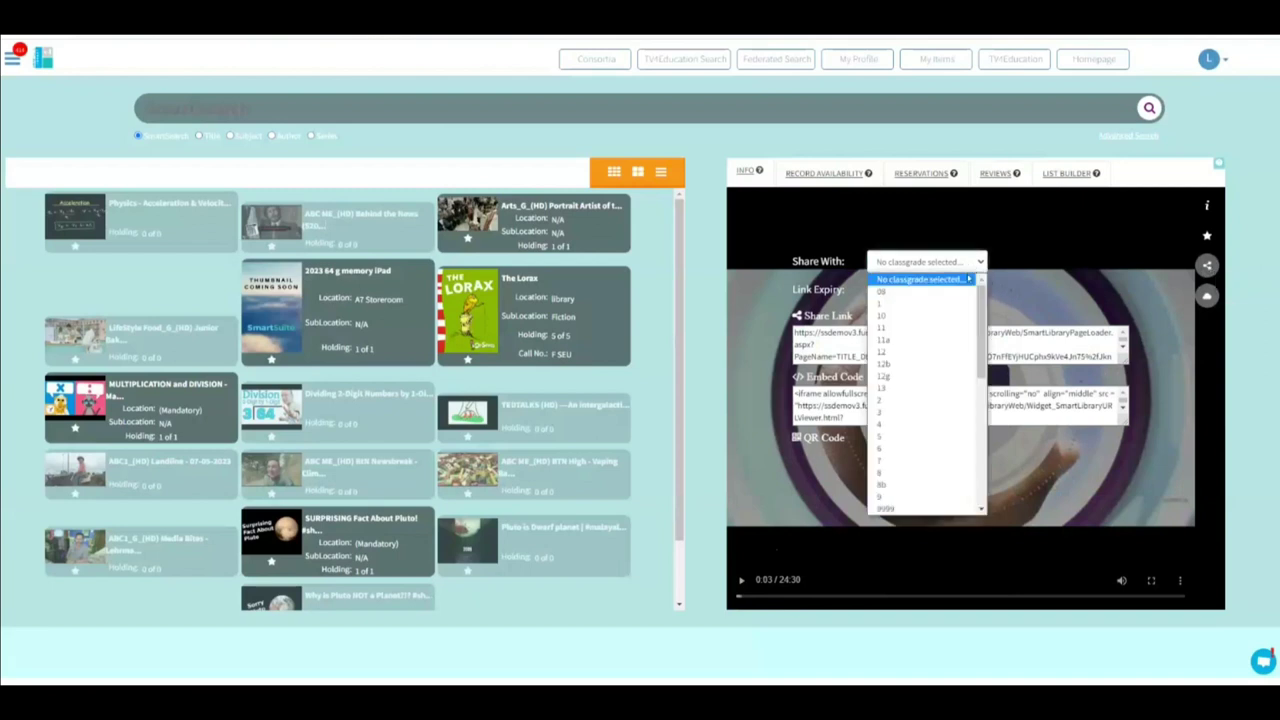
{"action": "left_click", "coordinate": [886, 451]}
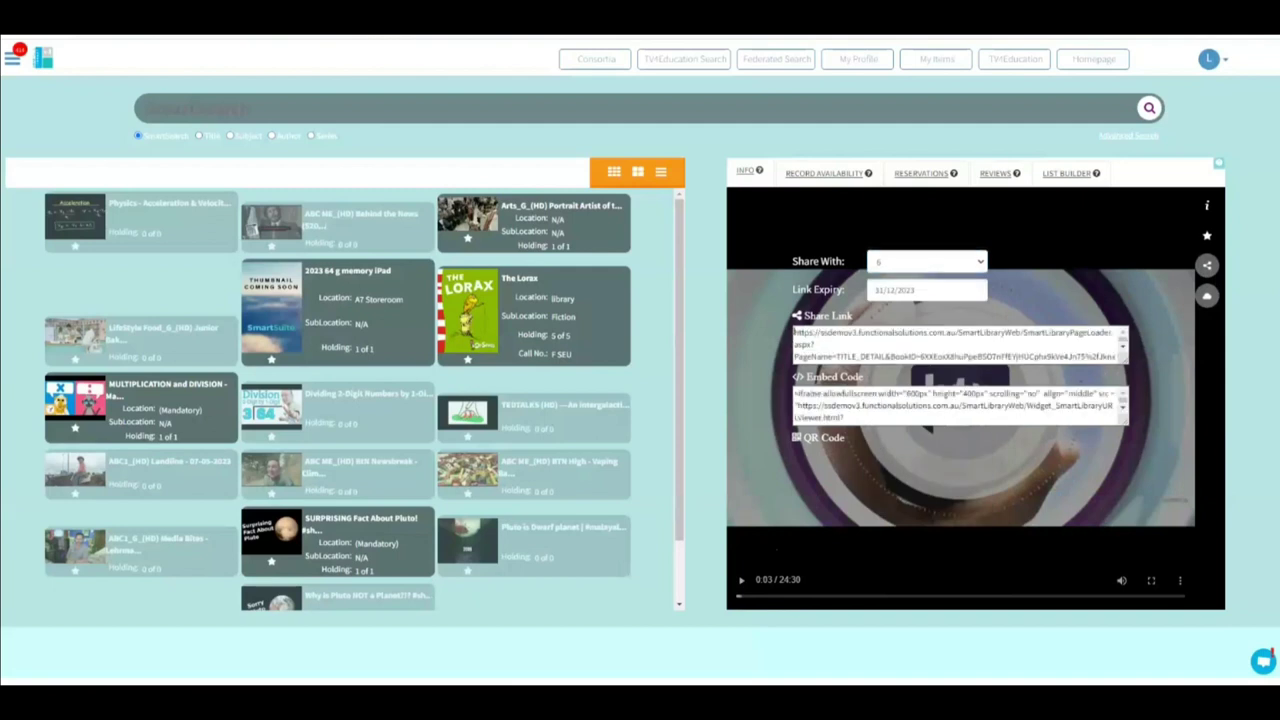
{"action": "left_click_drag", "start_coordinate": [794, 331], "coordinate": [1085, 362]}
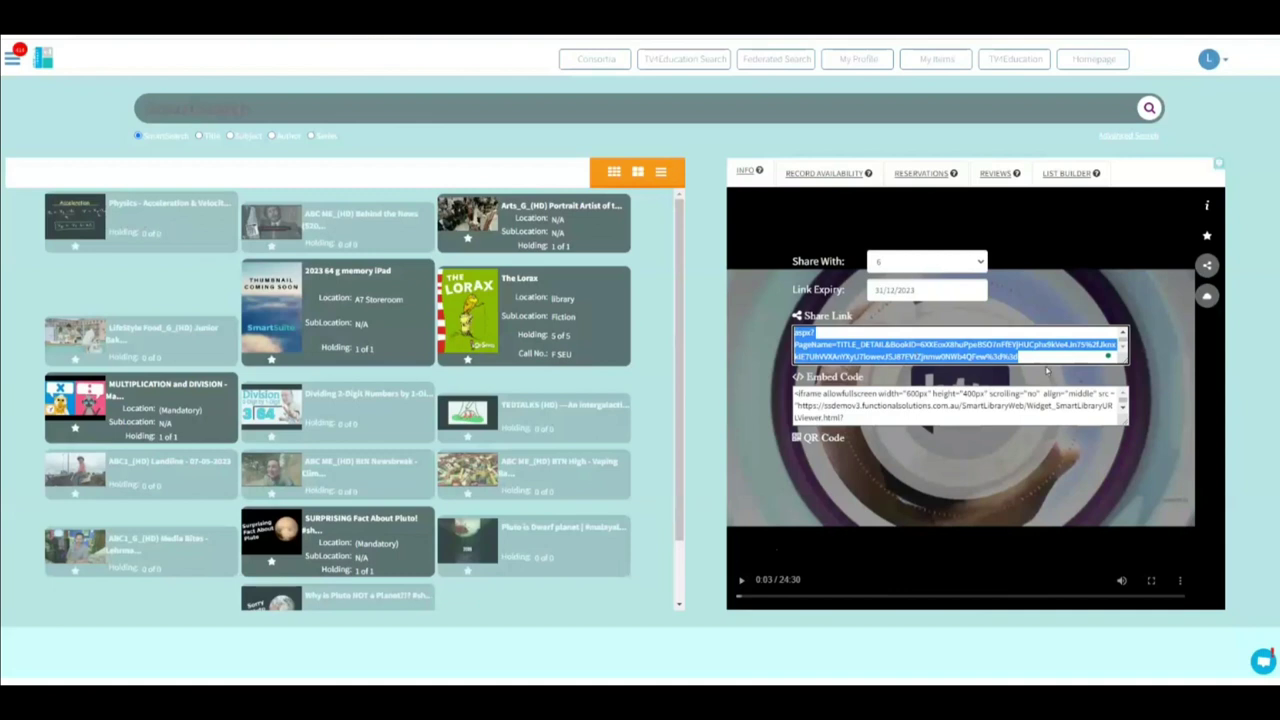
{"action": "left_click_drag", "start_coordinate": [1040, 358], "coordinate": [738, 319]}
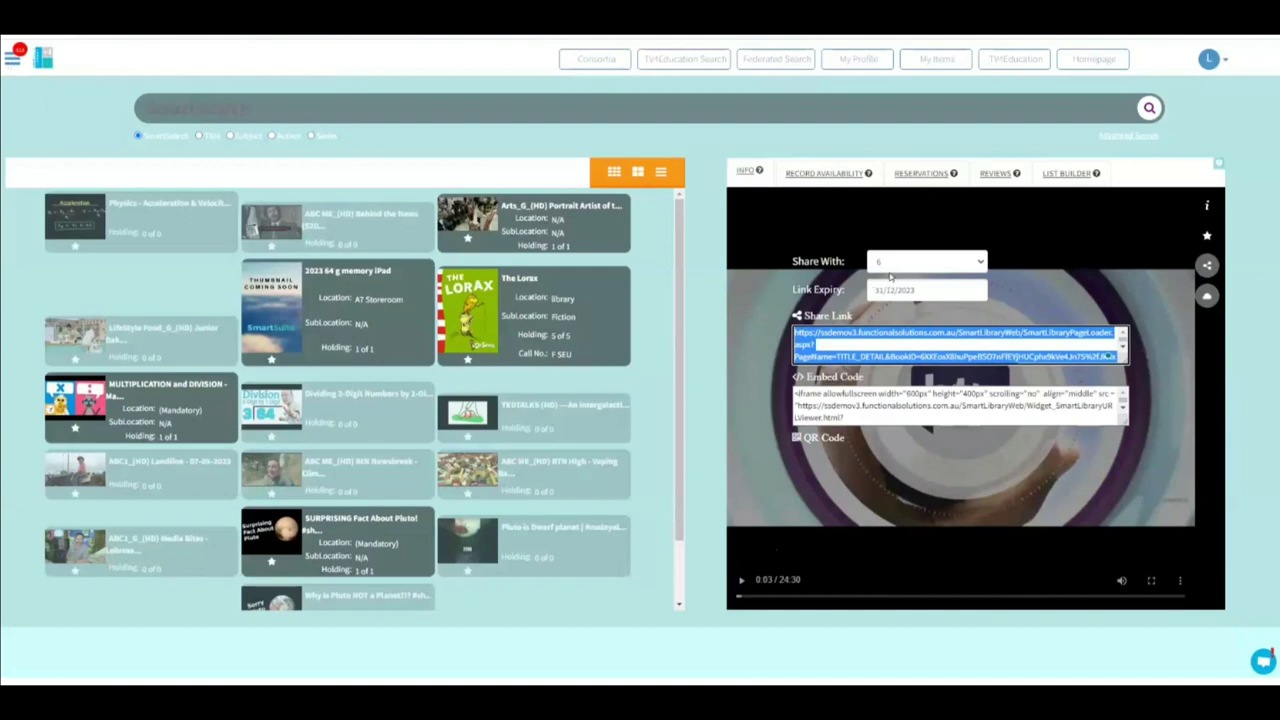
Step: Search the patron records by first name and open the student with classgrade left in 2021 and homeroom 06A
{"action": "left_click", "coordinate": [15, 61]}
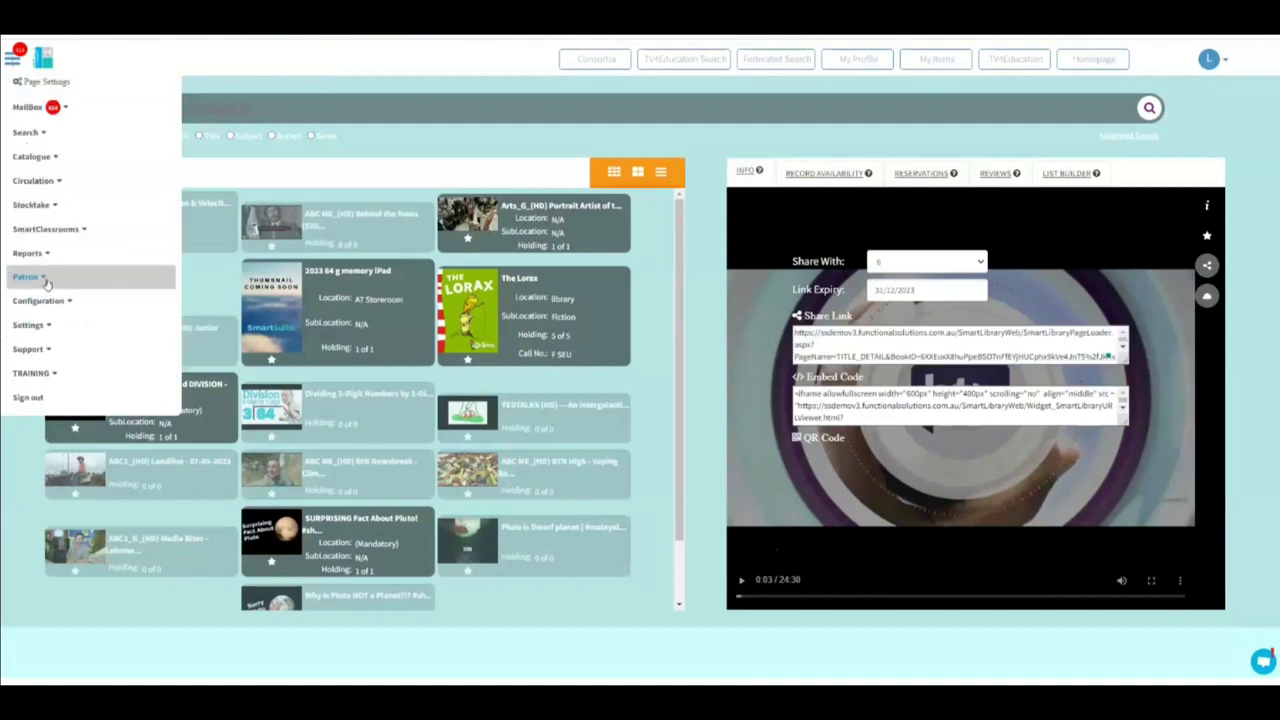
{"action": "left_click", "coordinate": [45, 280]}
{"action": "left_click", "coordinate": [92, 297]}
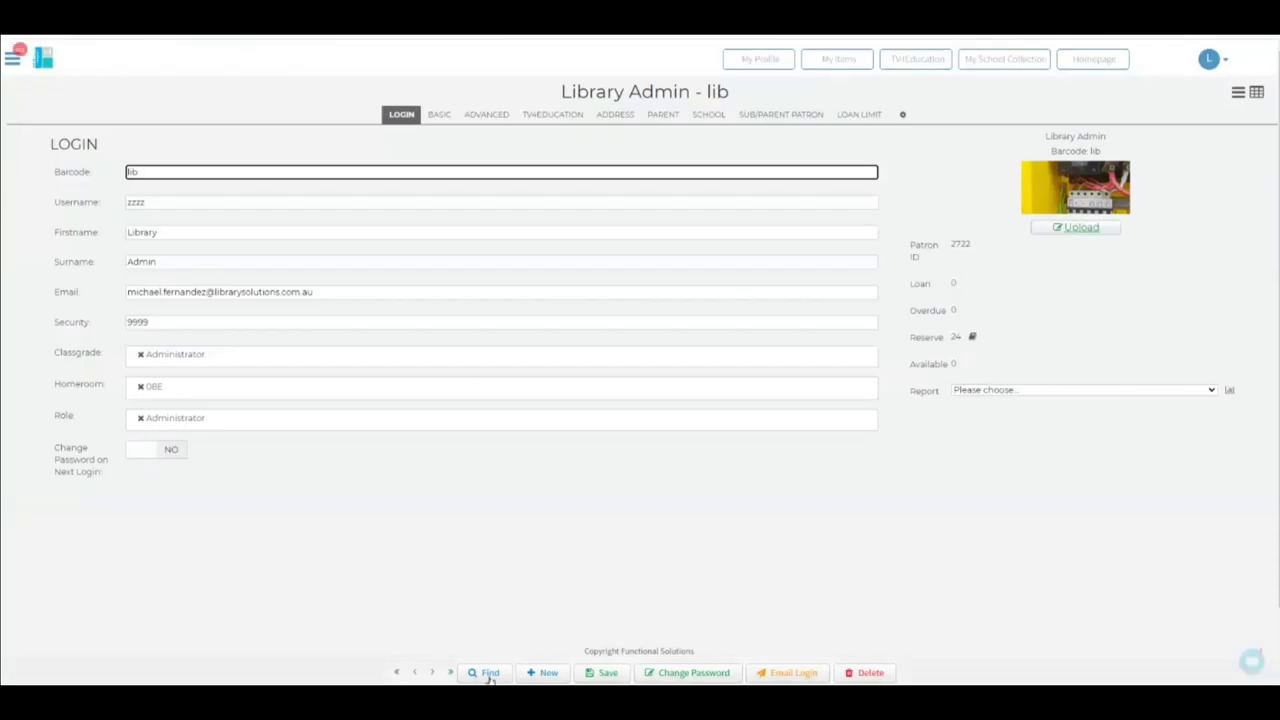
{"action": "left_click", "coordinate": [485, 674]}
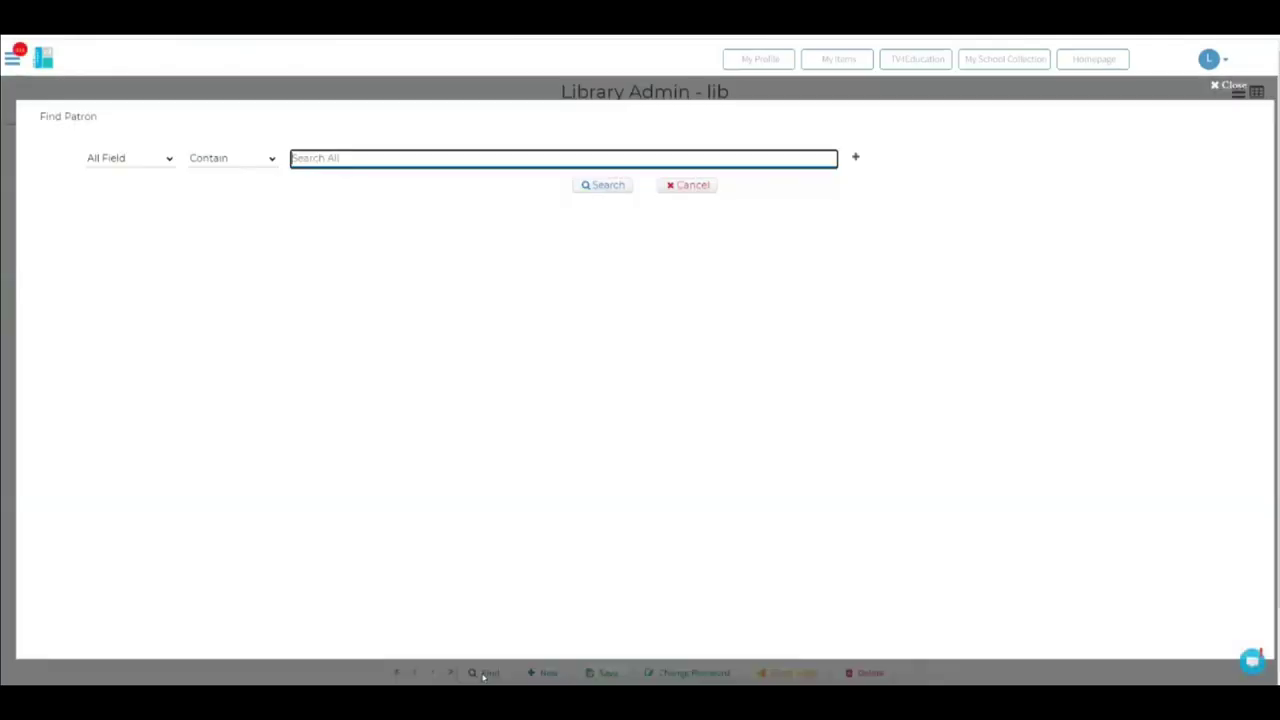
{"action": "type", "text": "mike"}
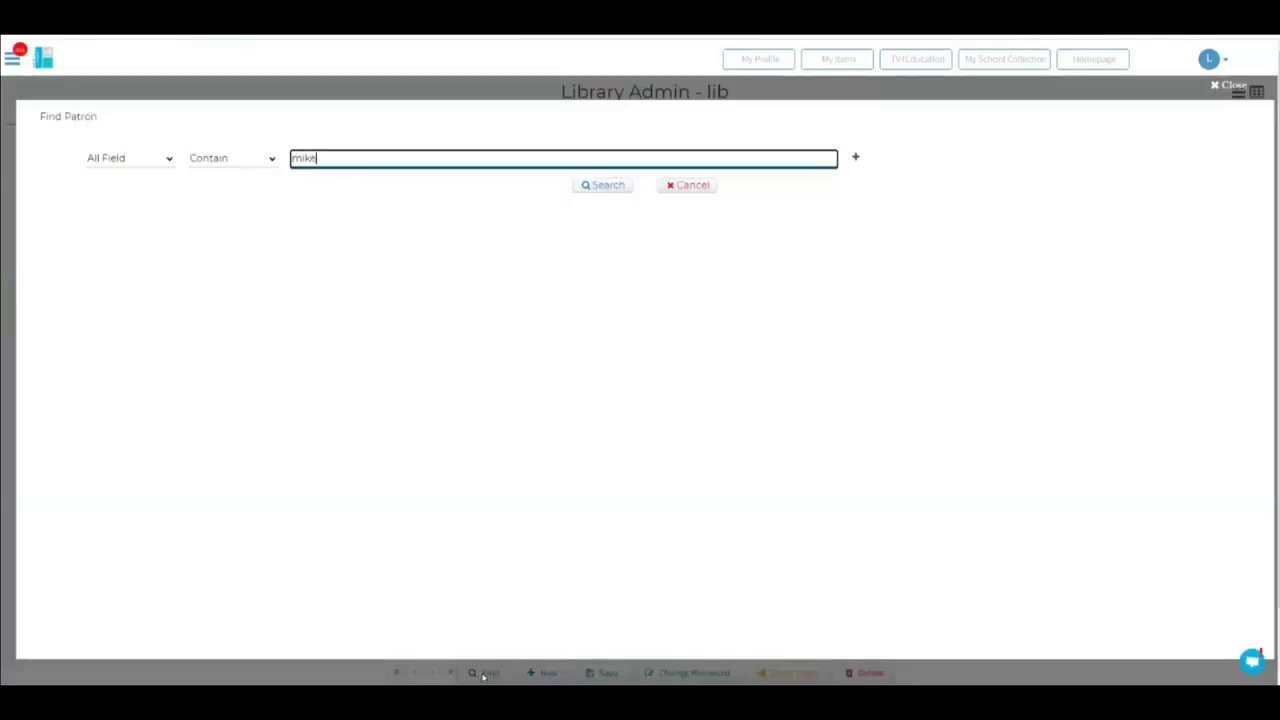
{"action": "key", "text": "Return"}
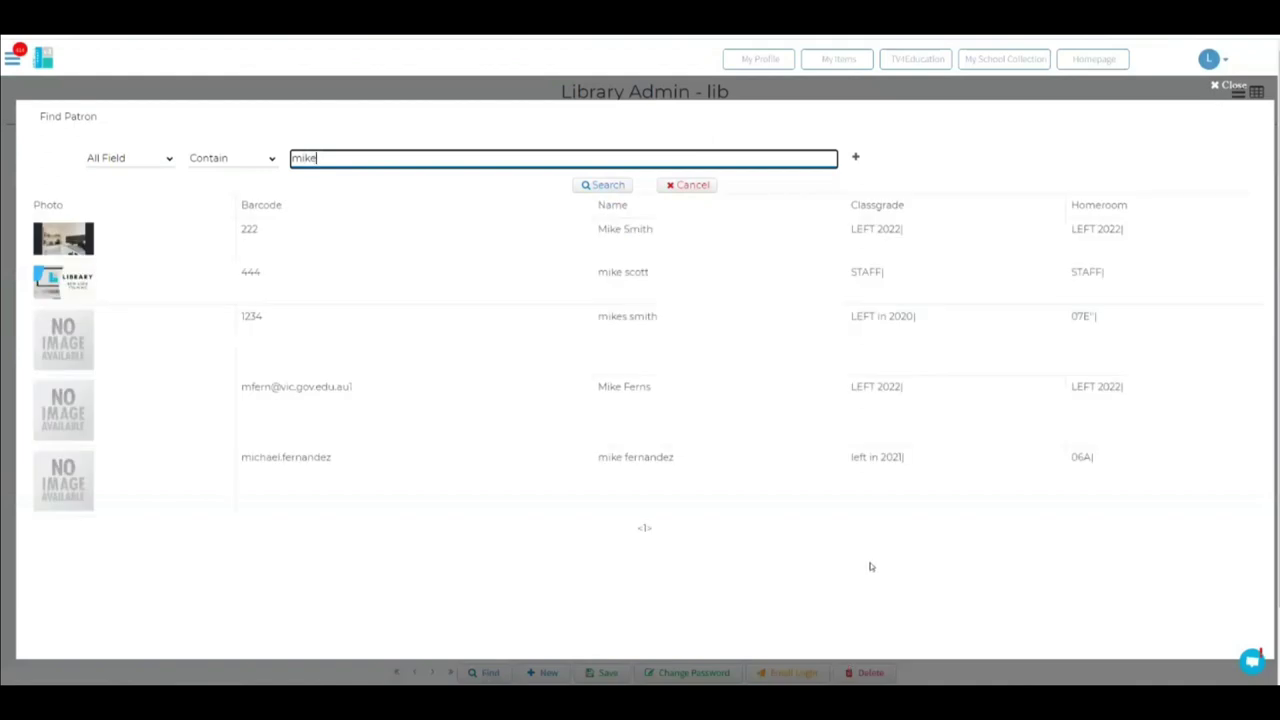
{"action": "left_click", "coordinate": [622, 457]}
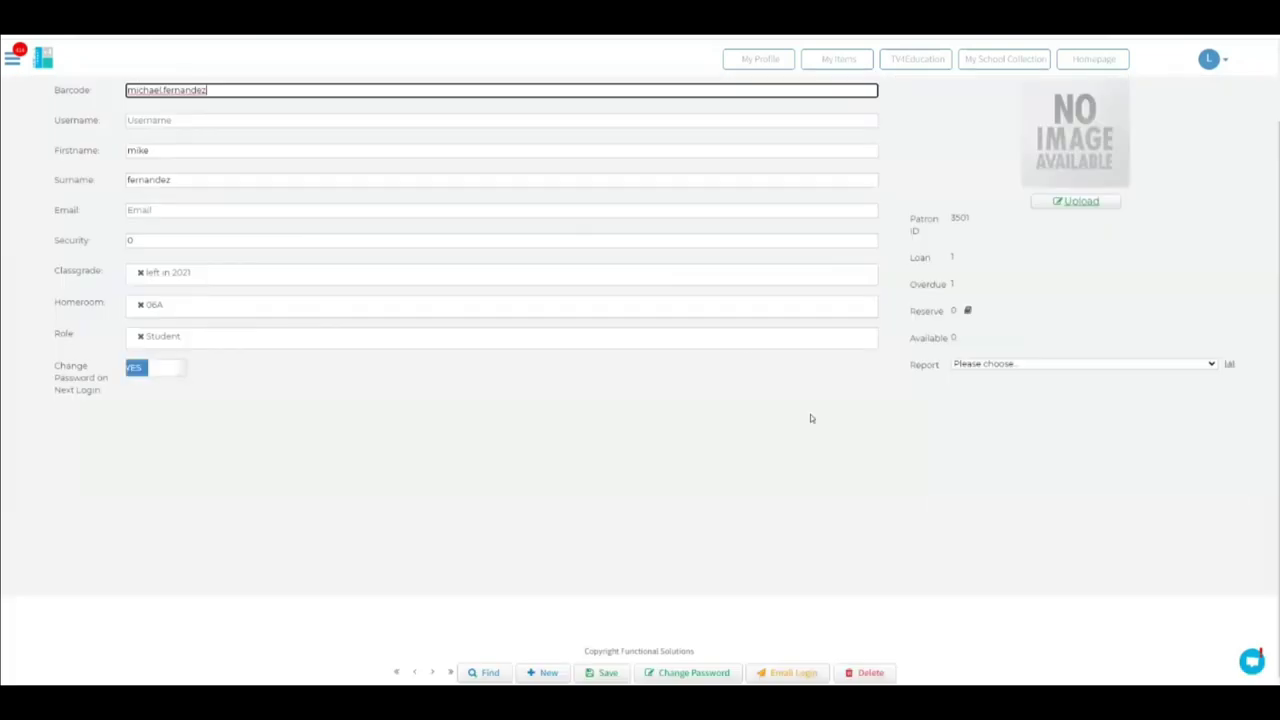
Step: Change the classgrade in the student's patron record to 10
{"action": "left_click", "coordinate": [209, 280]}
{"action": "left_click", "coordinate": [155, 366]}
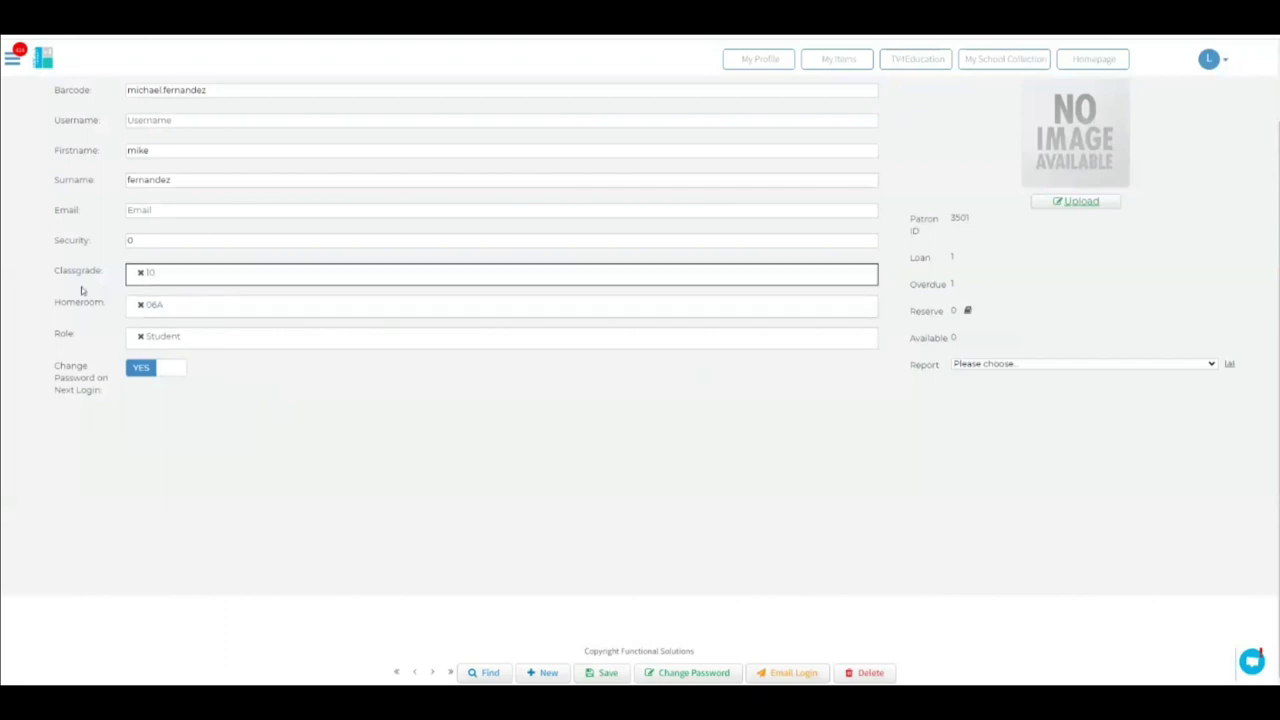
{"action": "left_click_drag", "start_coordinate": [117, 274], "coordinate": [22, 262]}
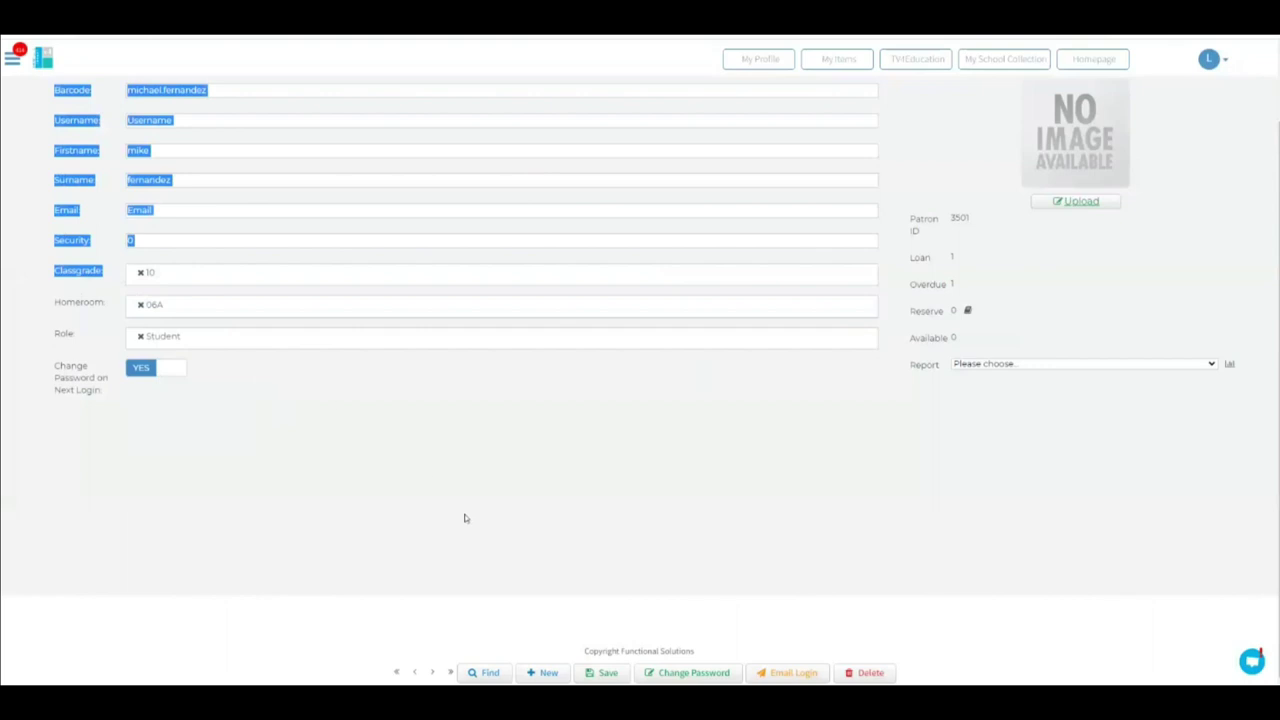
Step: Return to the Authority Editor and list the classgrade entries
{"action": "left_click", "coordinate": [14, 59]}
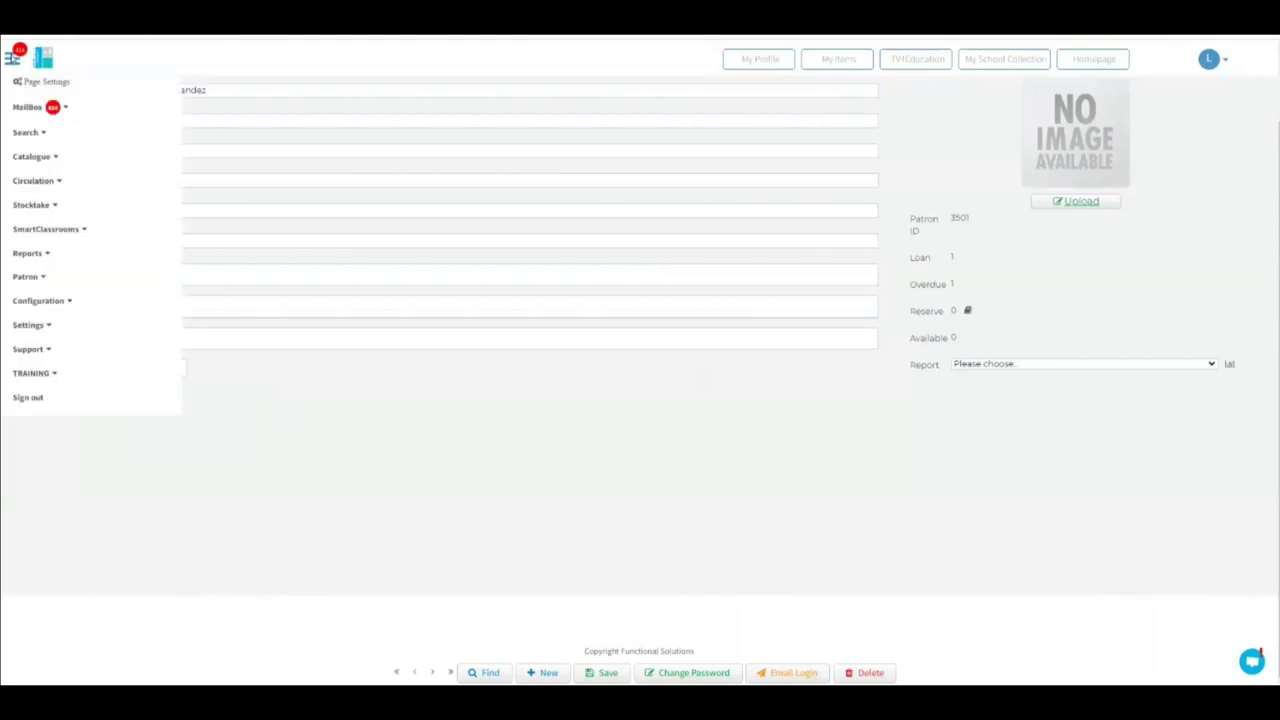
{"action": "left_click", "coordinate": [38, 303]}
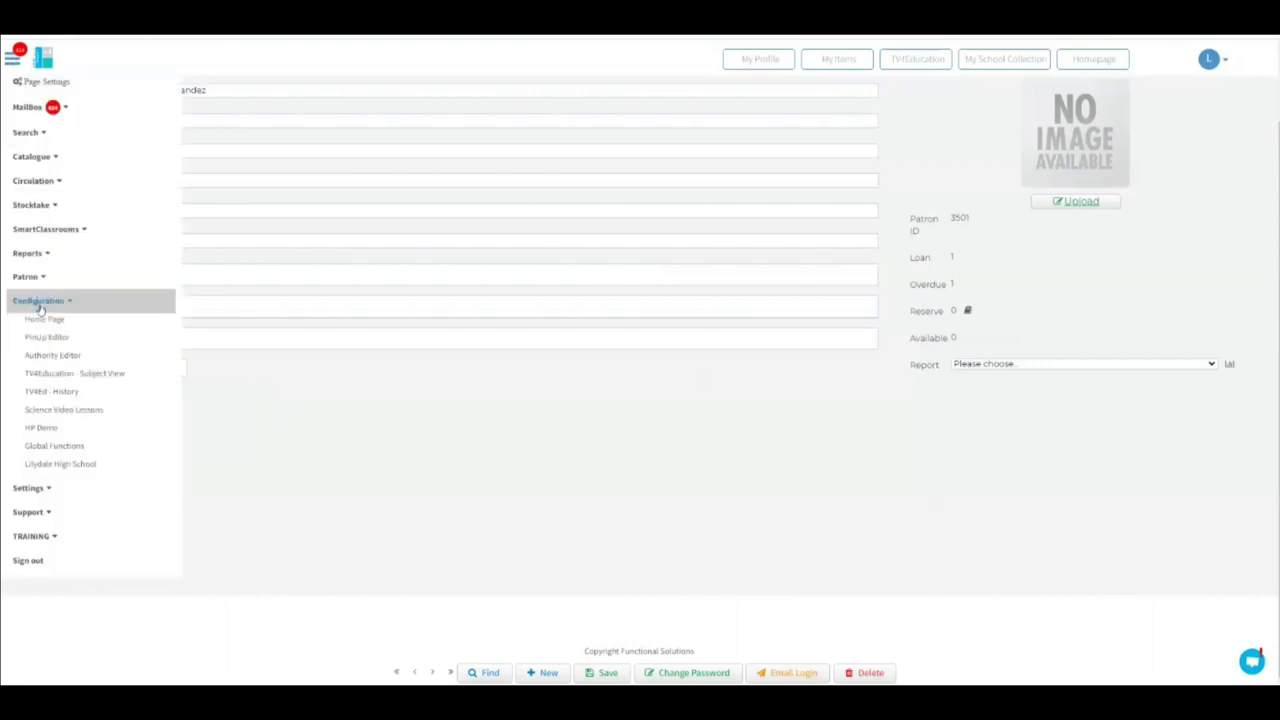
{"action": "left_click", "coordinate": [81, 358]}
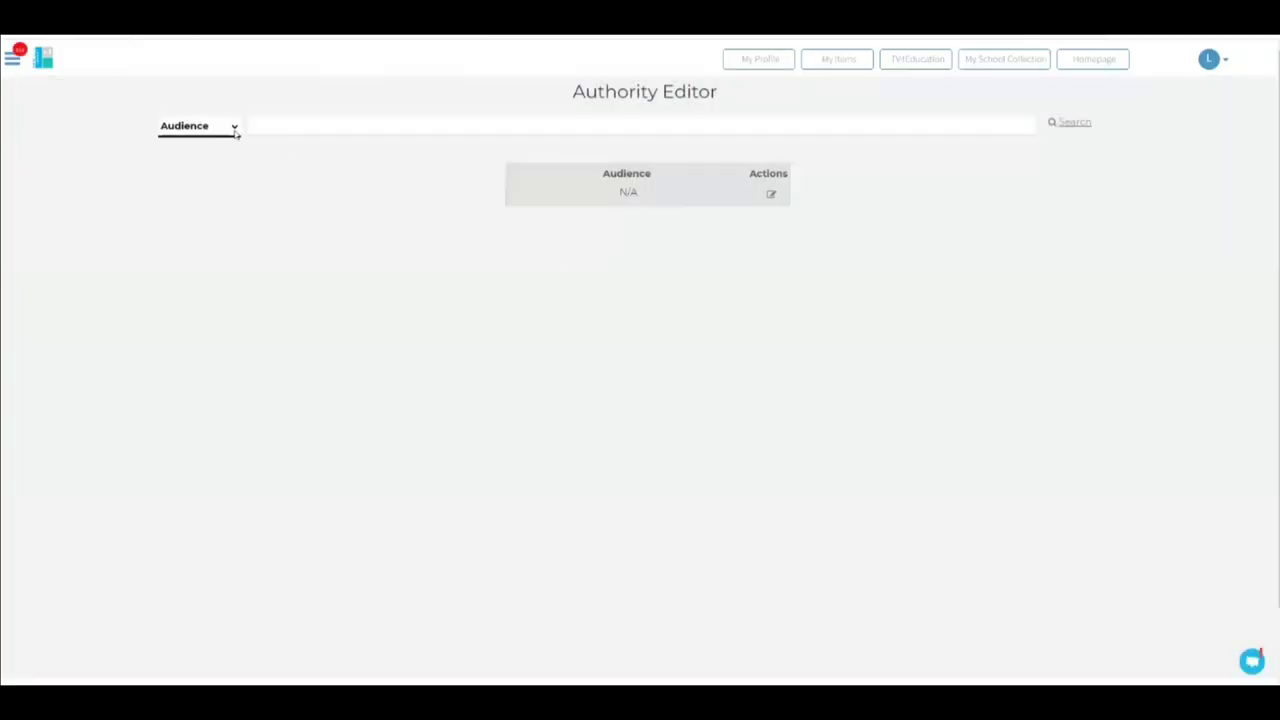
{"action": "left_click", "coordinate": [235, 132]}
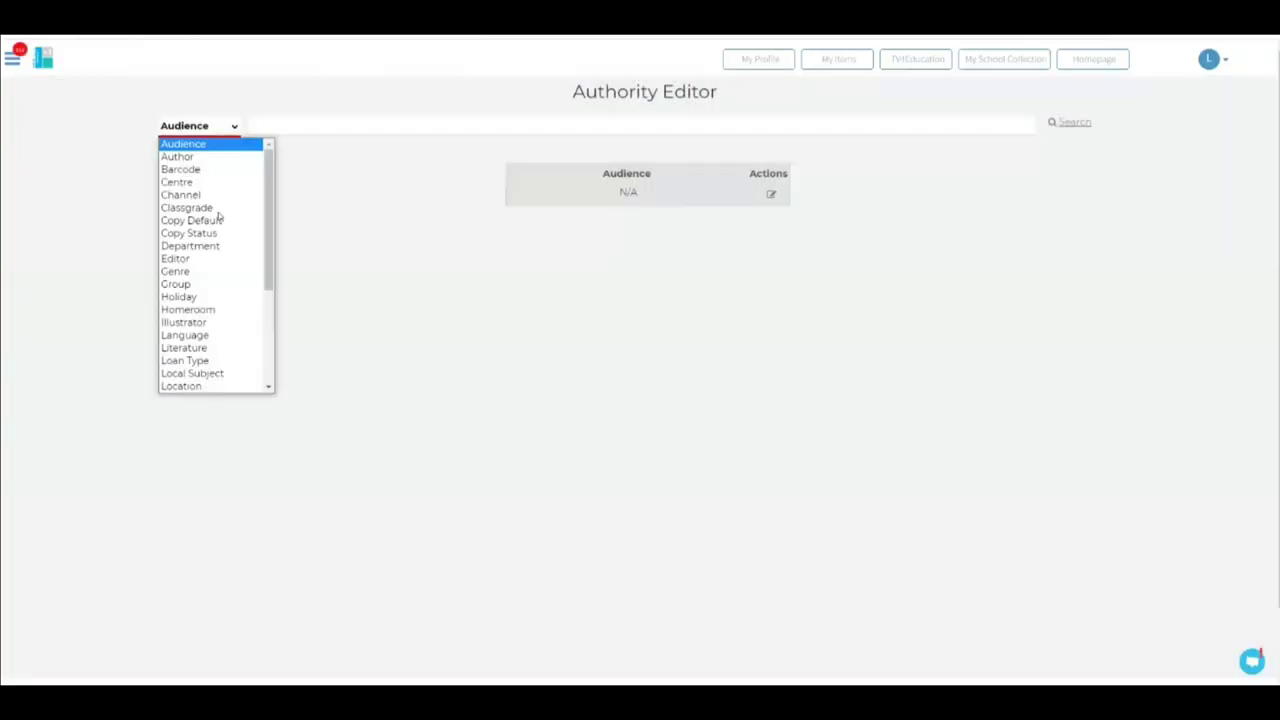
{"action": "left_click", "coordinate": [196, 208]}
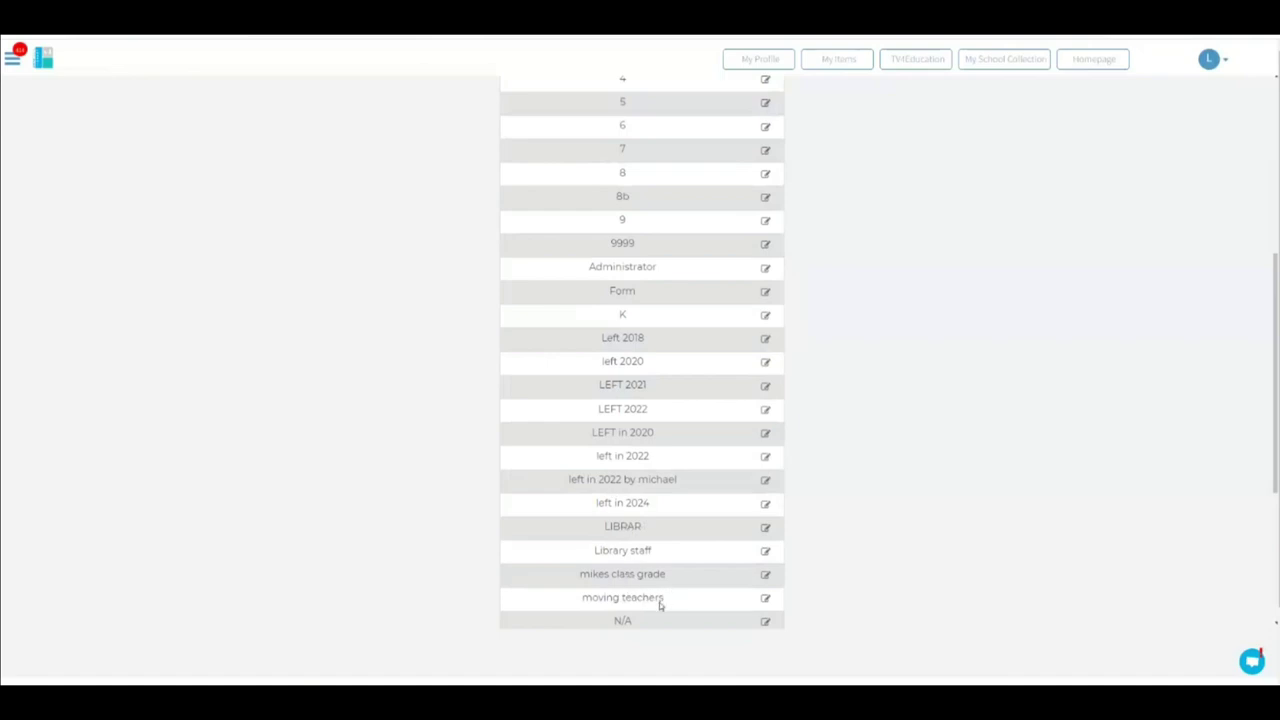
Step: Open the classgrade 6 entry and save it with its security at 6
{"action": "scroll", "coordinate": [655, 560], "scroll_direction": "up", "scroll_amount": 5}
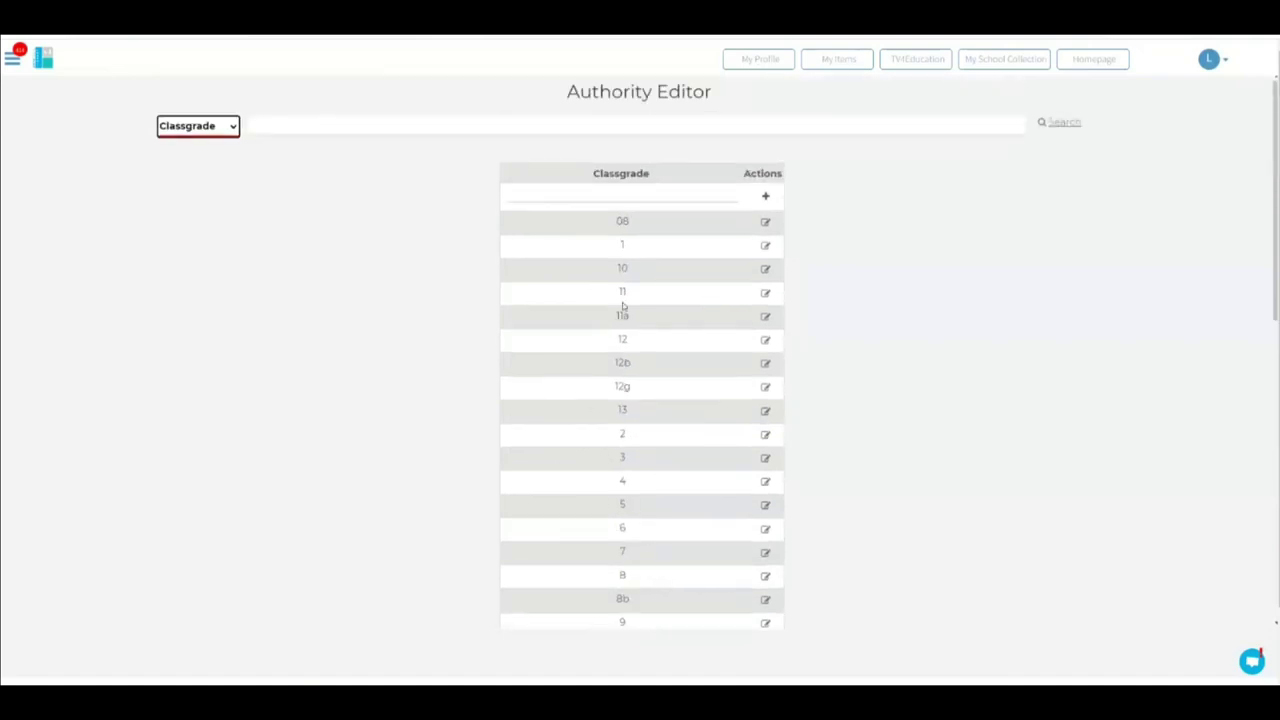
{"action": "scroll", "coordinate": [617, 551], "scroll_direction": "down", "scroll_amount": 3}
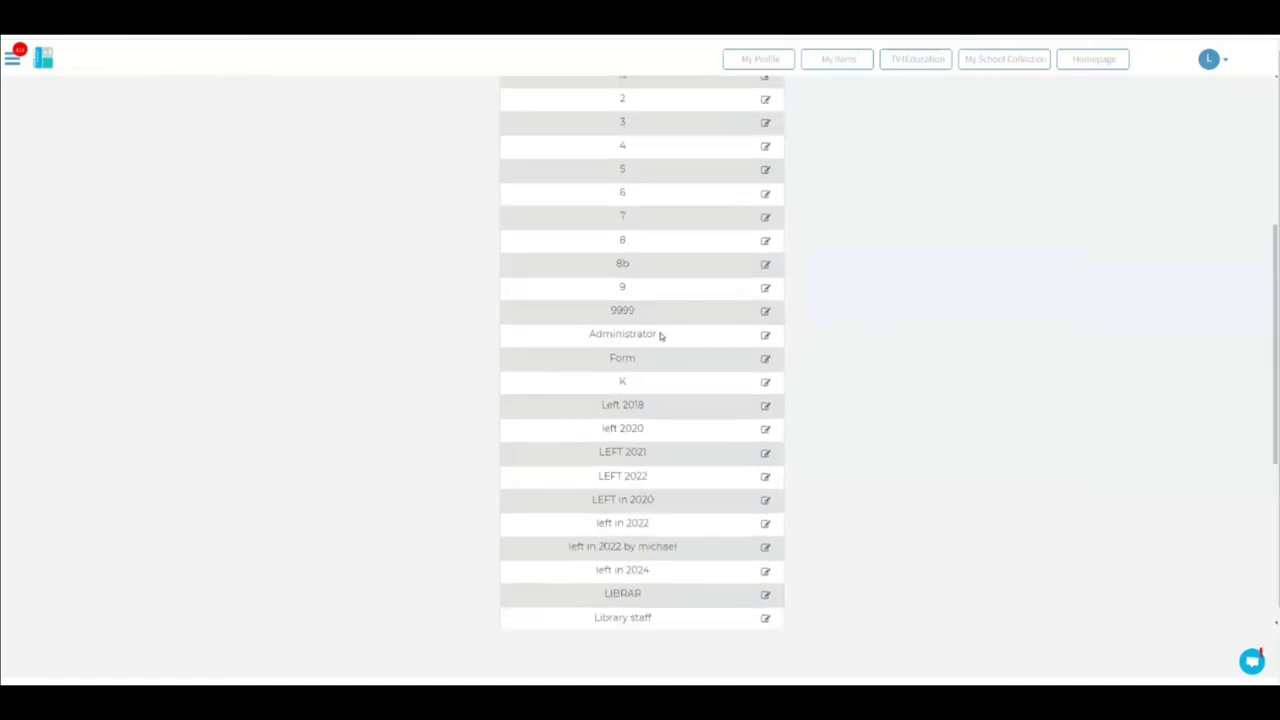
{"action": "scroll", "coordinate": [665, 337], "scroll_direction": "up", "scroll_amount": 2}
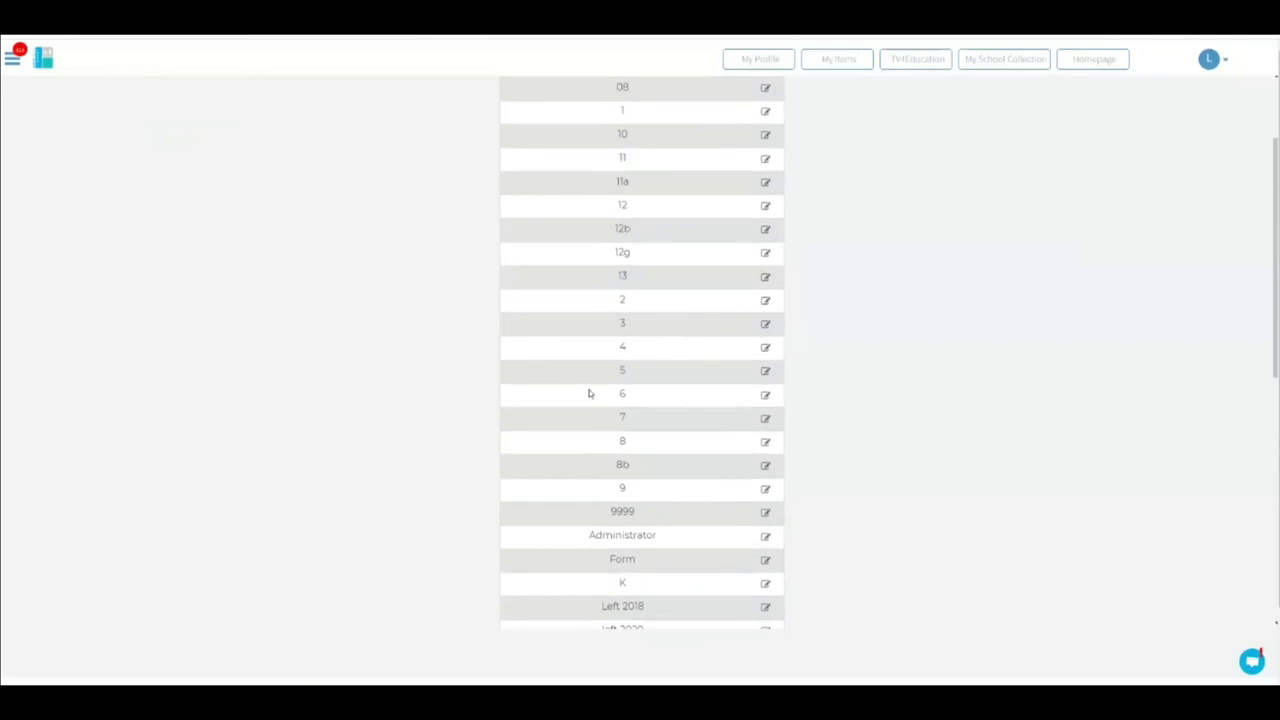
{"action": "left_click", "coordinate": [766, 396]}
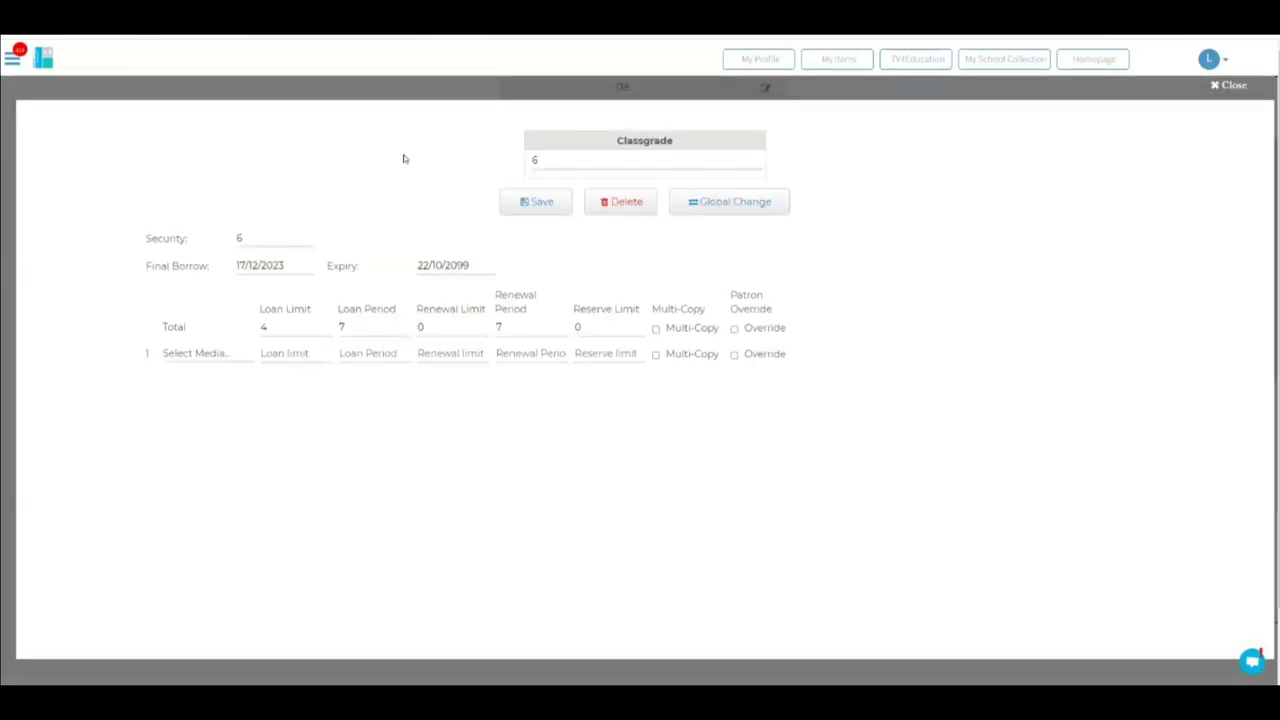
{"action": "left_click", "coordinate": [286, 236]}
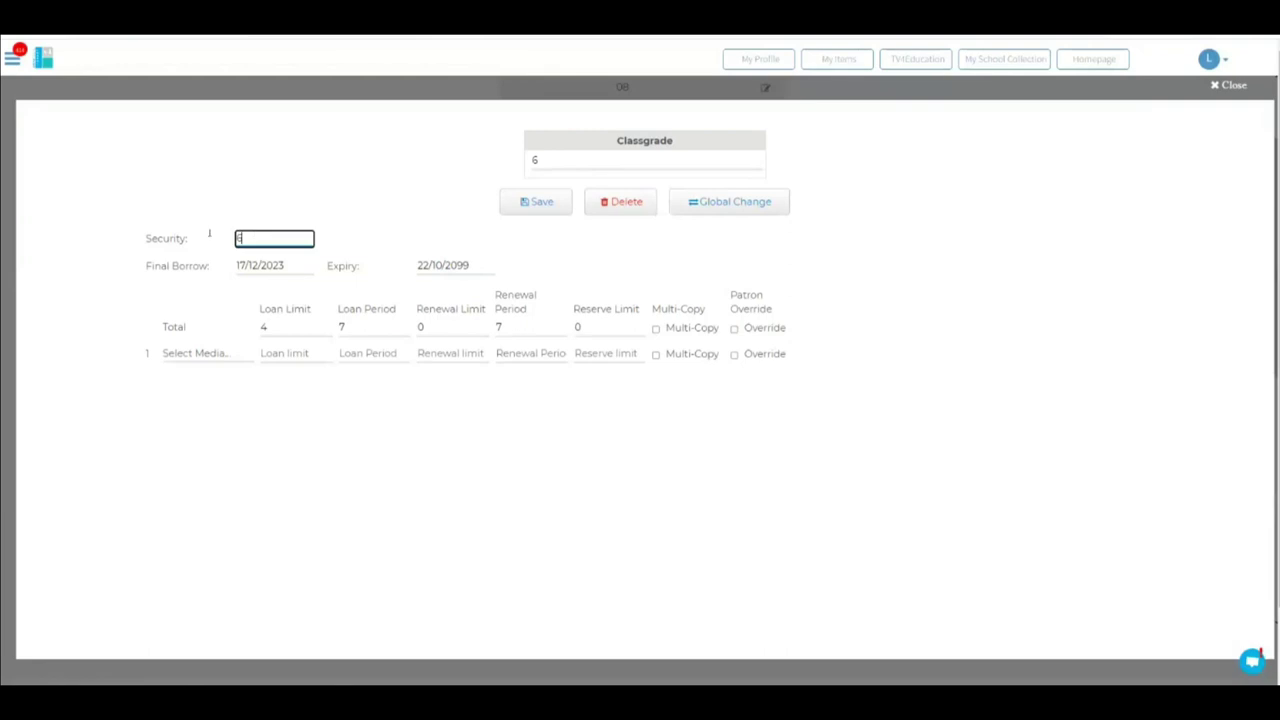
{"action": "left_click", "coordinate": [537, 203]}
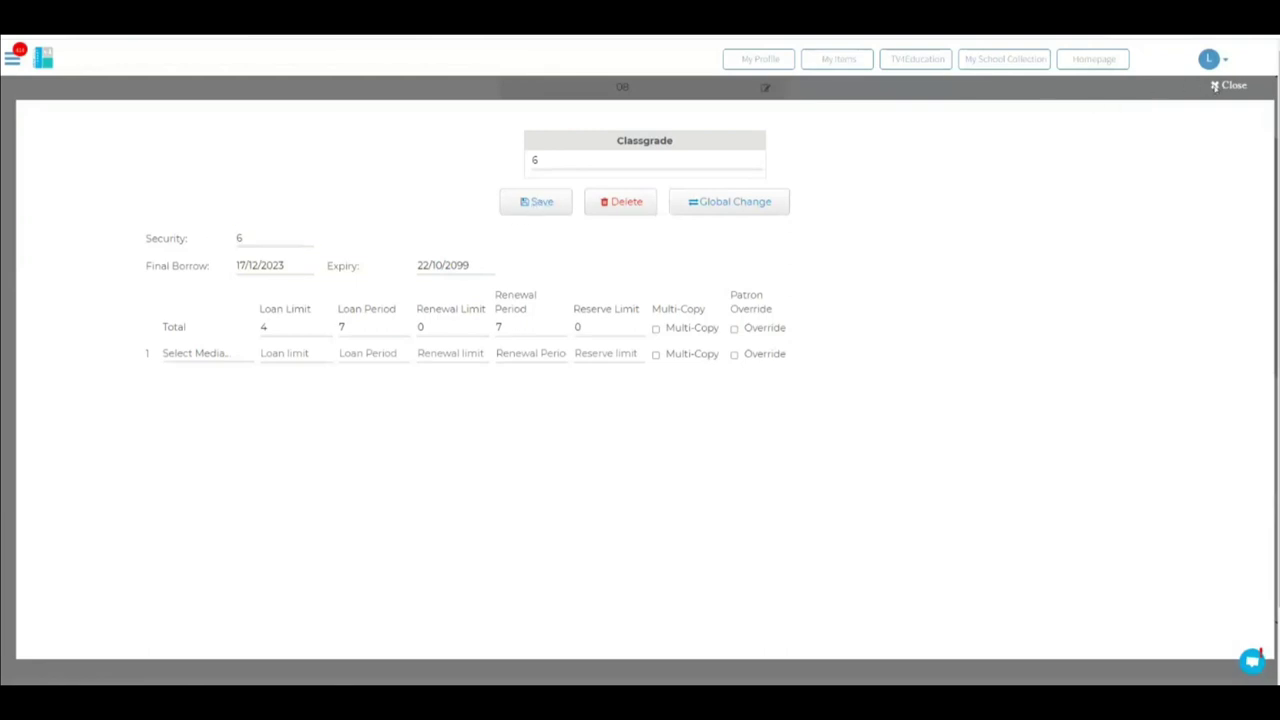